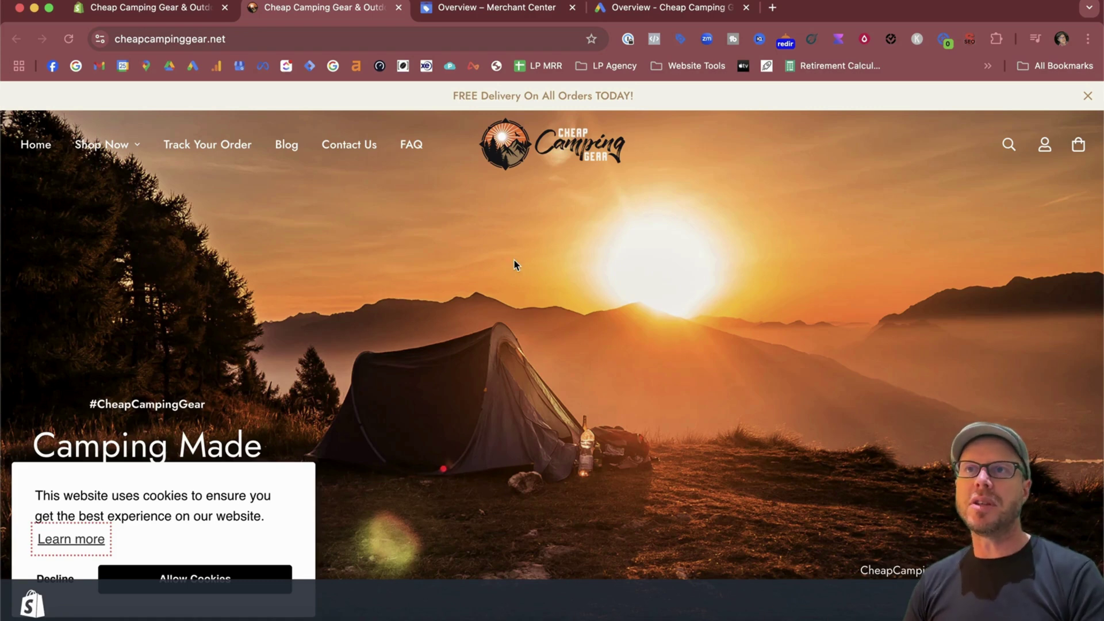
- Check the data sources: one 111-product Content API primary feed and no supplemental sources
{"action": "left_click", "coordinate": [452, 11]}
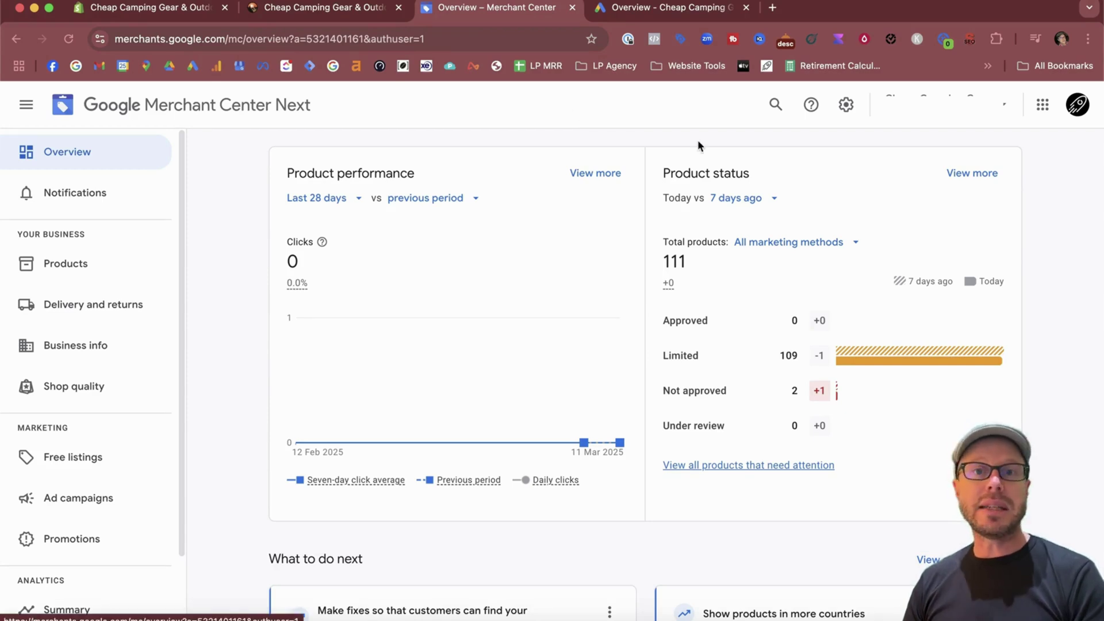
{"action": "left_click", "coordinate": [846, 105]}
{"action": "left_click", "coordinate": [794, 149]}
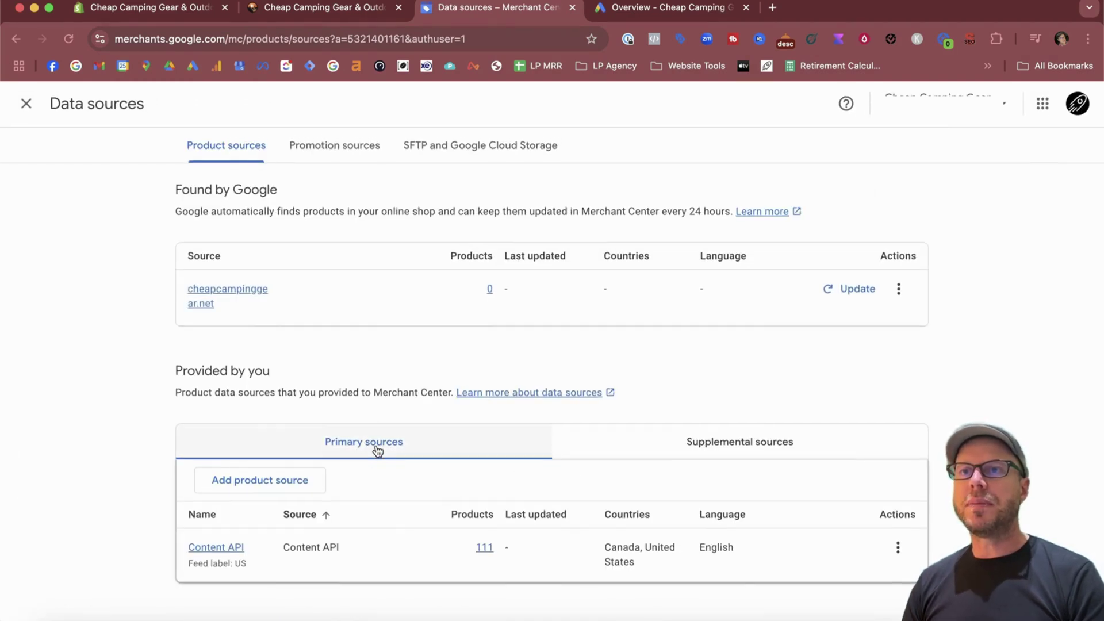
{"action": "left_click_drag", "start_coordinate": [287, 544], "coordinate": [356, 547]}
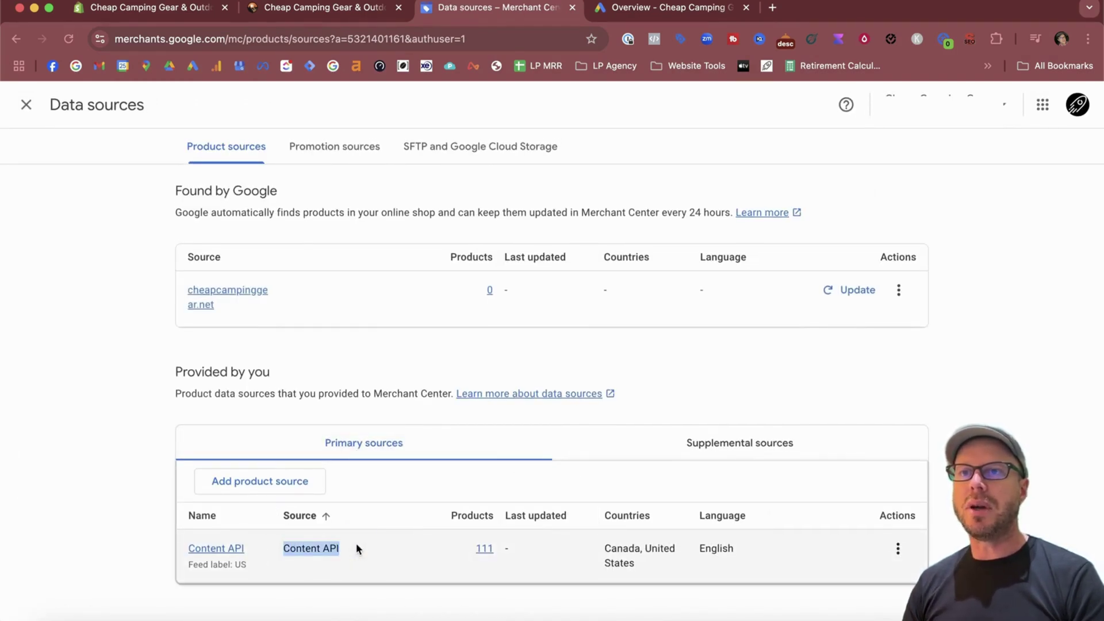
{"action": "left_click", "coordinate": [379, 553]}
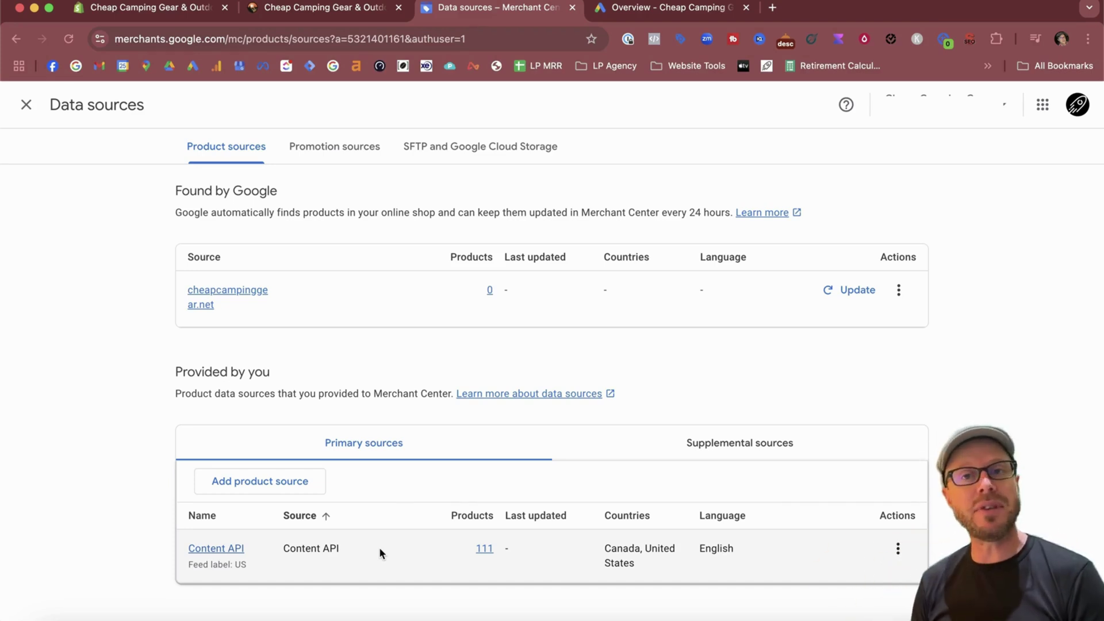
{"action": "left_click", "coordinate": [713, 448]}
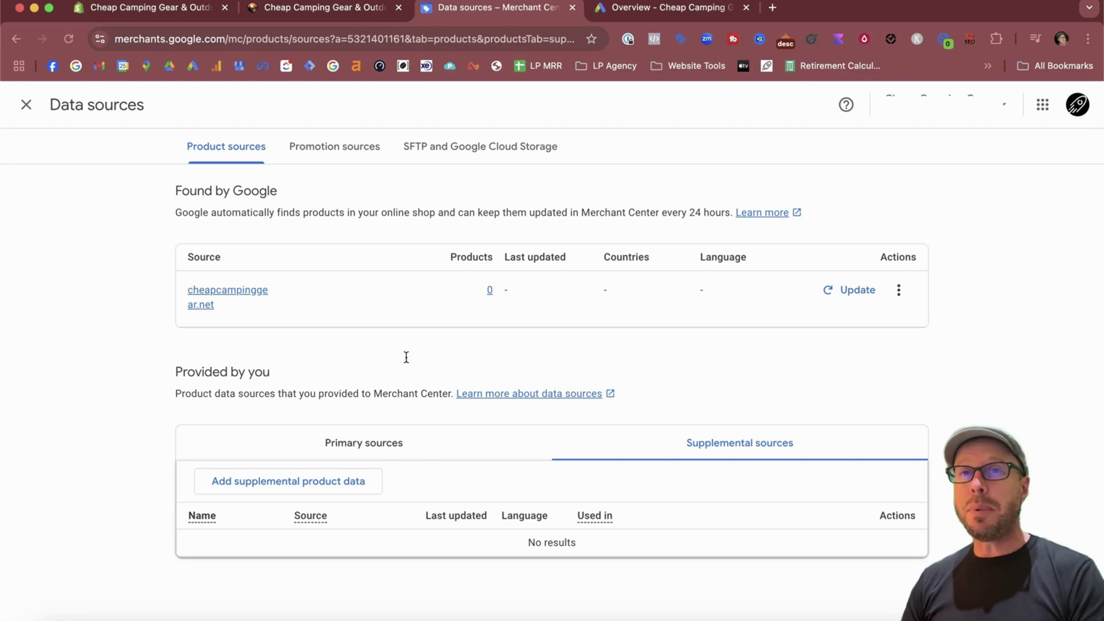
{"action": "left_click", "coordinate": [21, 105]}
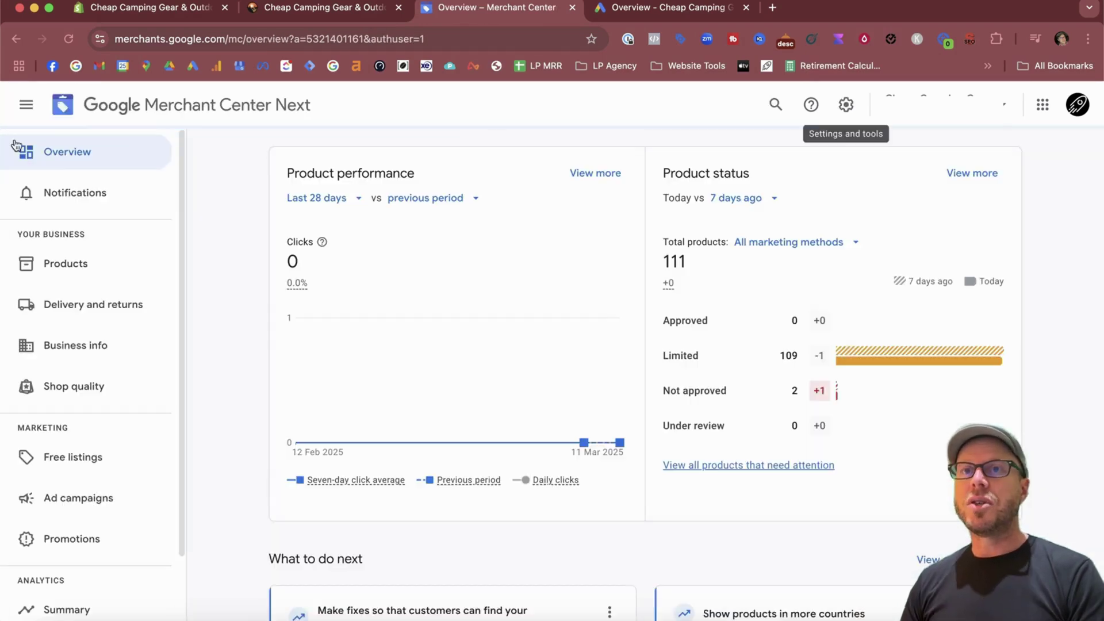
- Download all products from the Products list and save the export to Downloads
{"action": "left_click", "coordinate": [51, 273]}
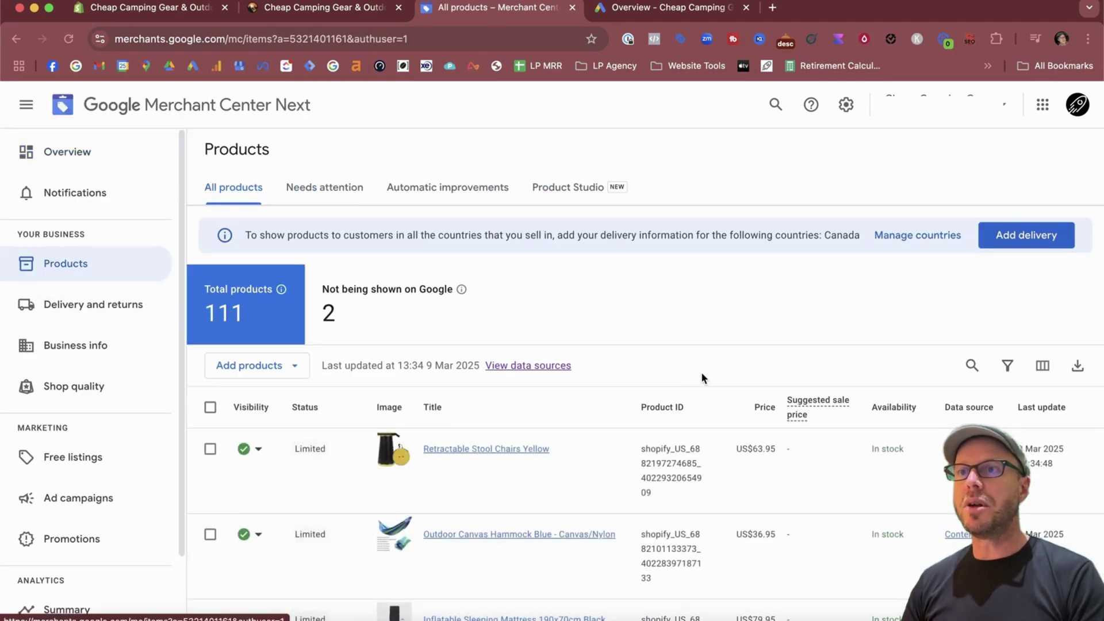
{"action": "scroll", "coordinate": [986, 305], "scroll_direction": "down", "scroll_amount": 2}
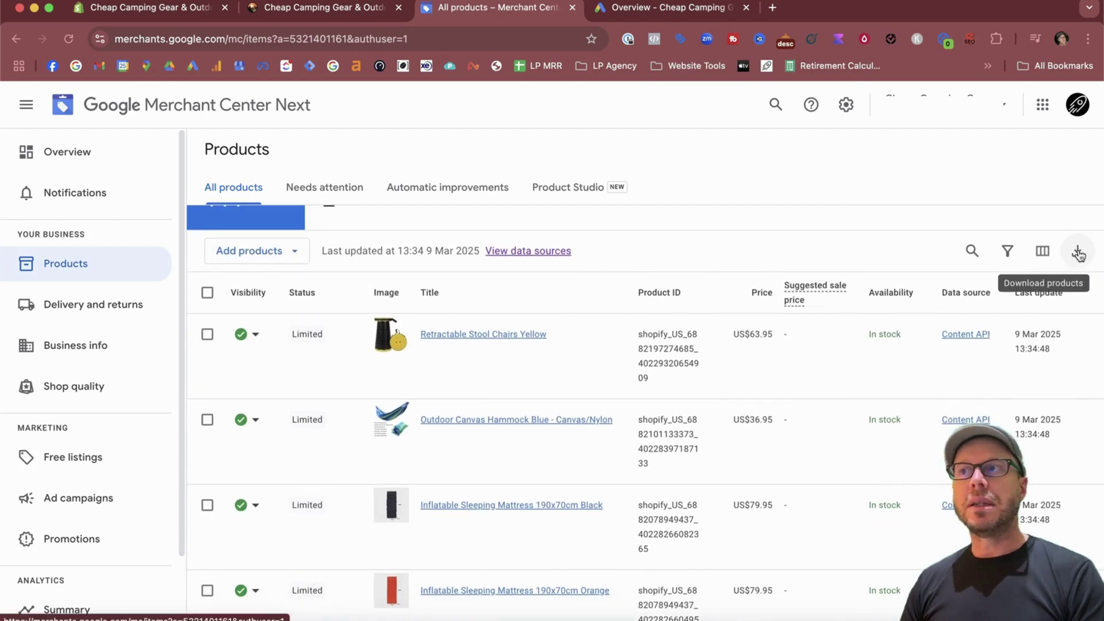
{"action": "left_click", "coordinate": [1079, 253]}
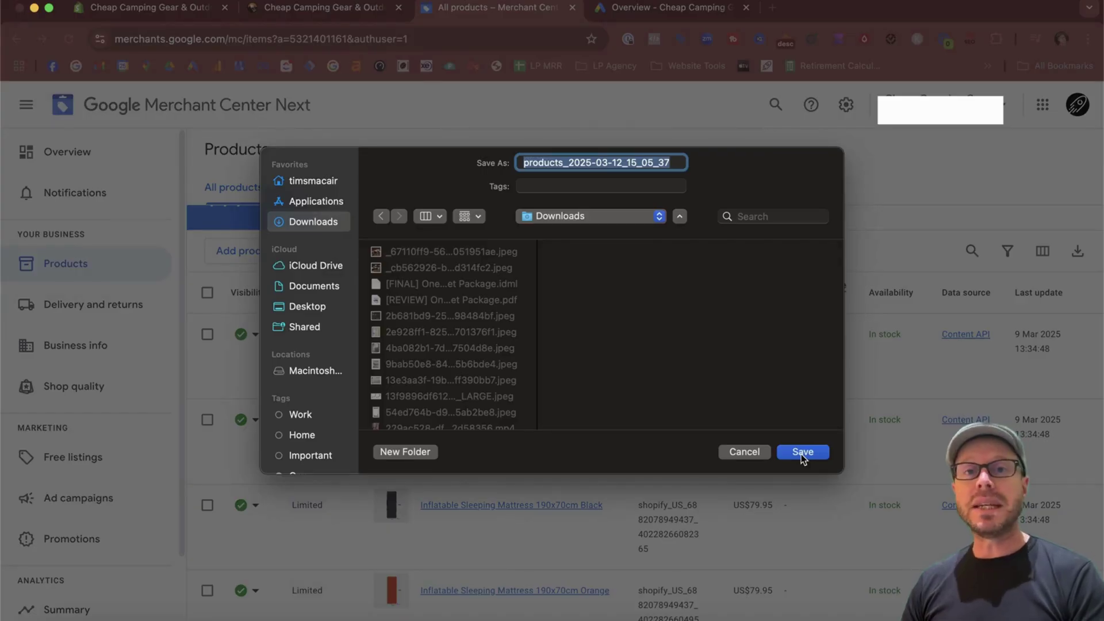
{"action": "left_click", "coordinate": [801, 454]}
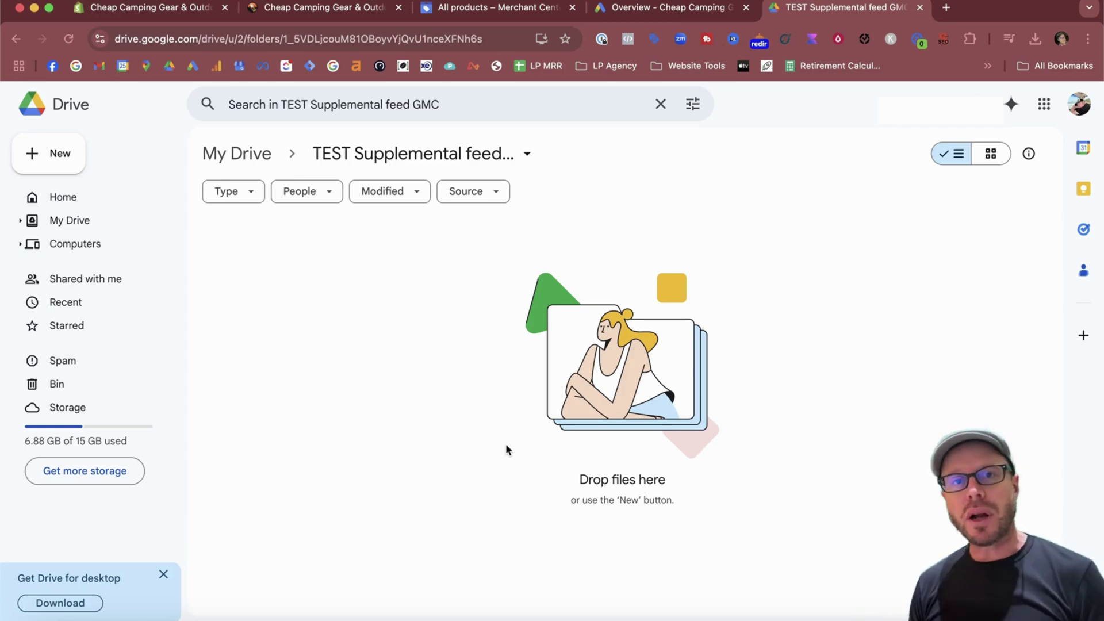
- Unzip the export and upload the newest products .tsv into the TEST Supplemental feed GMC folder
{"action": "key", "text": "super+Tab"}
{"action": "double_click", "coordinate": [384, 318]}
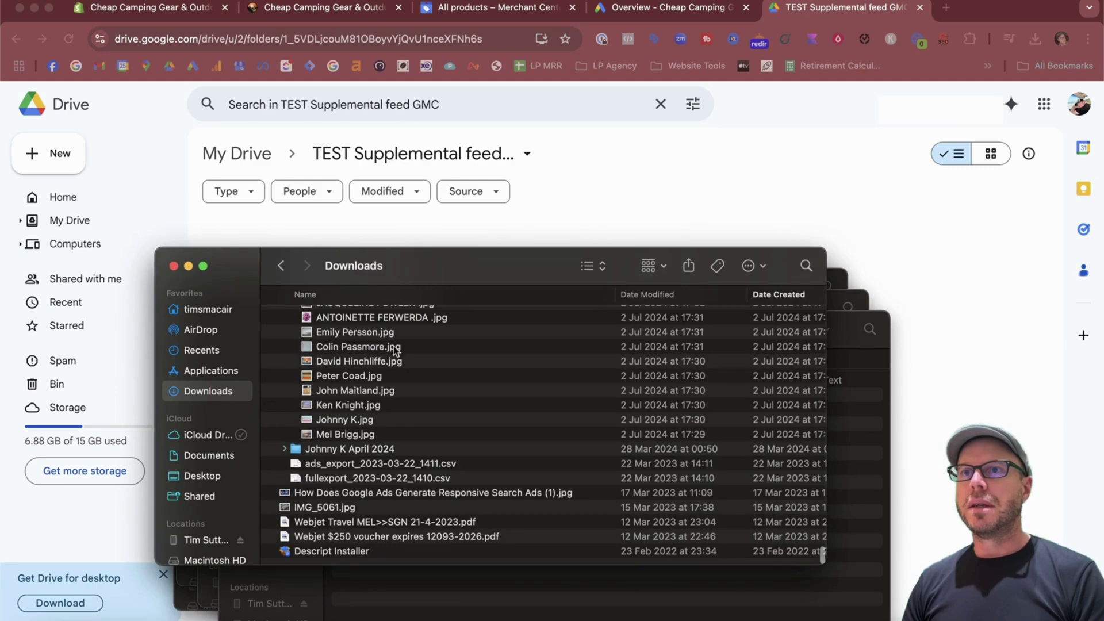
{"action": "left_click", "coordinate": [649, 293]}
{"action": "scroll", "coordinate": [403, 431], "scroll_direction": "down", "scroll_amount": 20}
{"action": "left_click", "coordinate": [361, 534]}
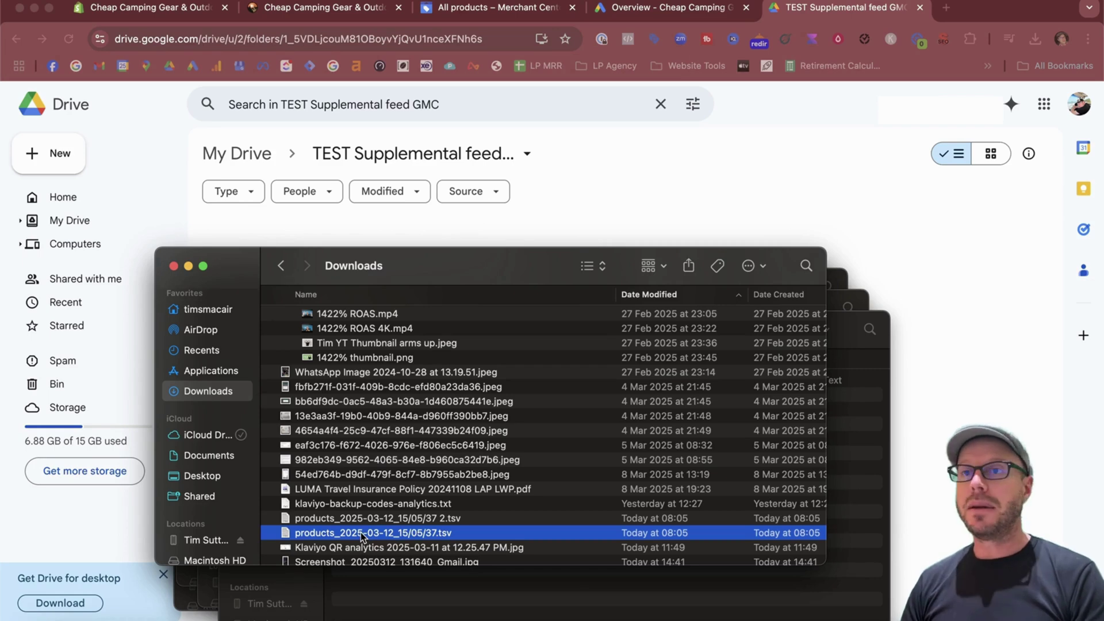
{"action": "left_click_drag", "start_coordinate": [361, 532], "coordinate": [598, 274]}
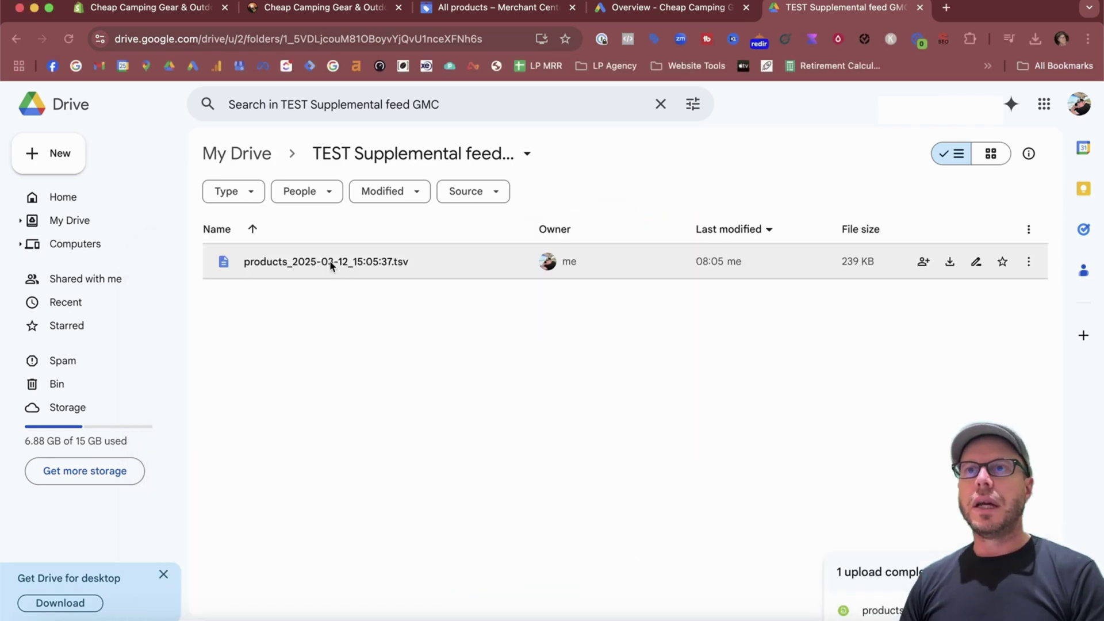
- Open the uploaded products_2025-03-12_15:05:37.tsv with Google Sheets
{"action": "double_click", "coordinate": [322, 263]}
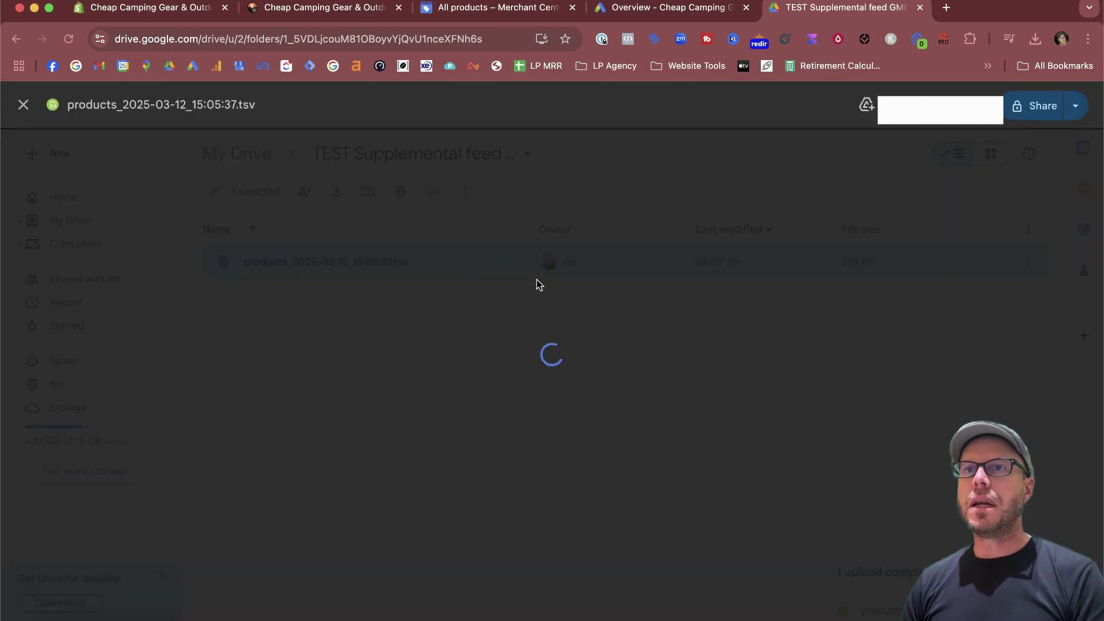
{"action": "left_click", "coordinate": [571, 109]}
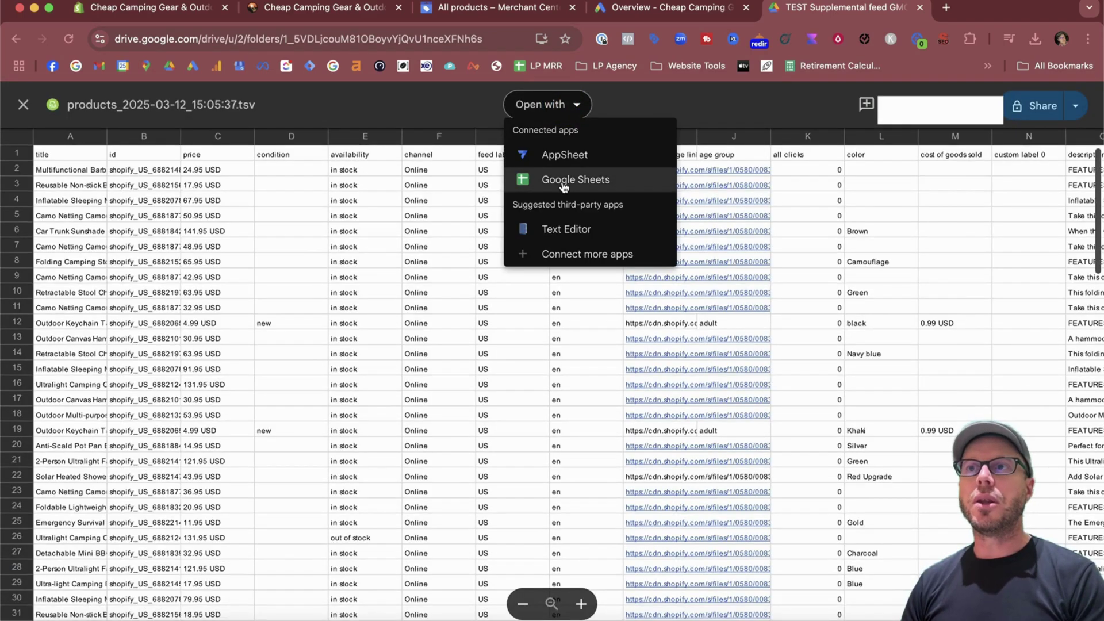
{"action": "left_click", "coordinate": [564, 183]}
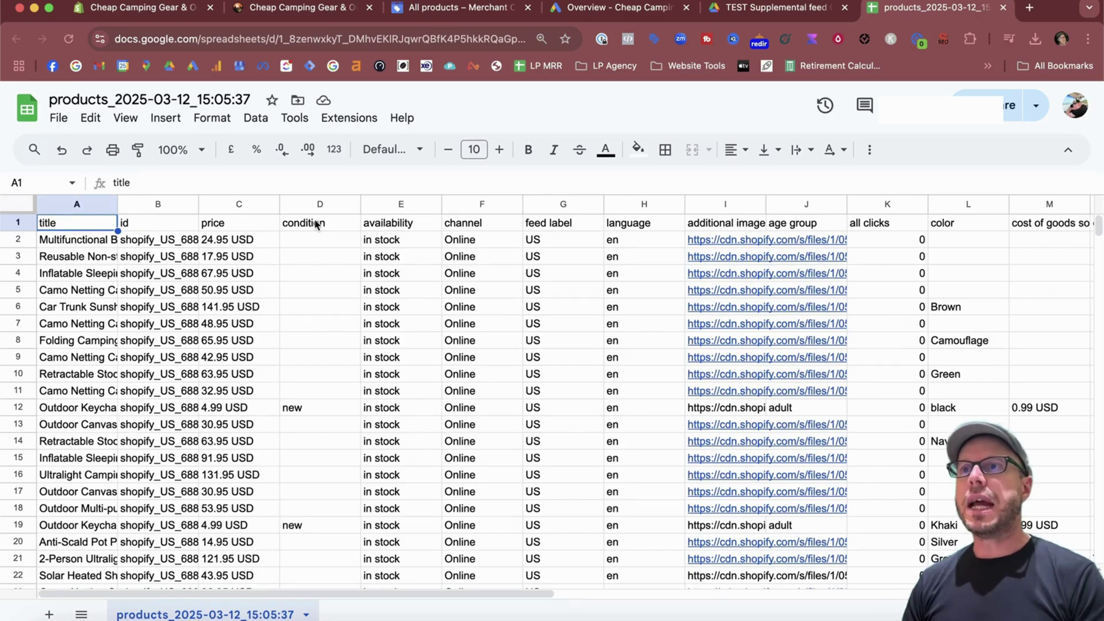
- Rename the imported product spreadsheet to 'Supplemental Feed TEST'
{"action": "scroll", "coordinate": [451, 288], "scroll_direction": "right", "scroll_amount": 15}
{"action": "scroll", "coordinate": [450, 289], "scroll_direction": "left", "scroll_amount": 15}
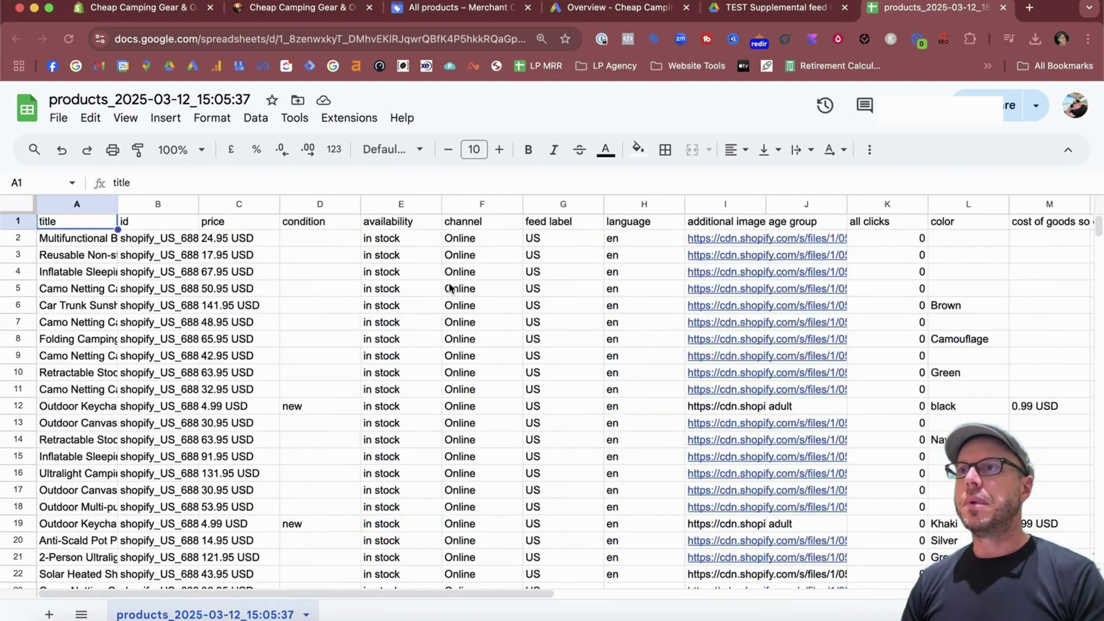
{"action": "scroll", "coordinate": [450, 289], "scroll_direction": "right", "scroll_amount": 13}
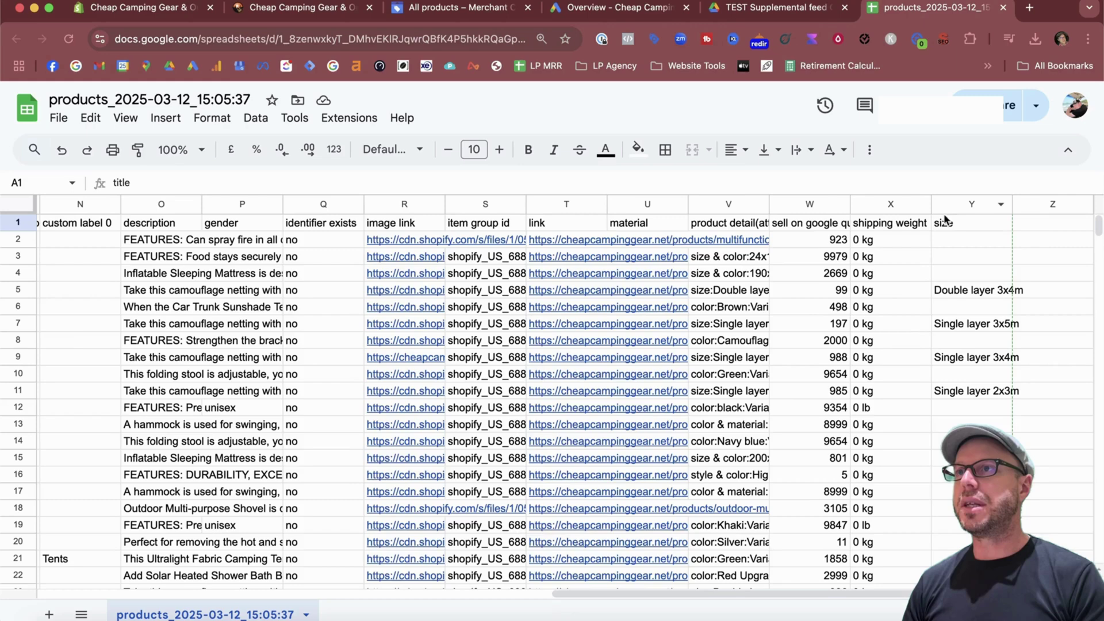
{"action": "scroll", "coordinate": [758, 319], "scroll_direction": "left", "scroll_amount": 13}
{"action": "left_click", "coordinate": [160, 97]}
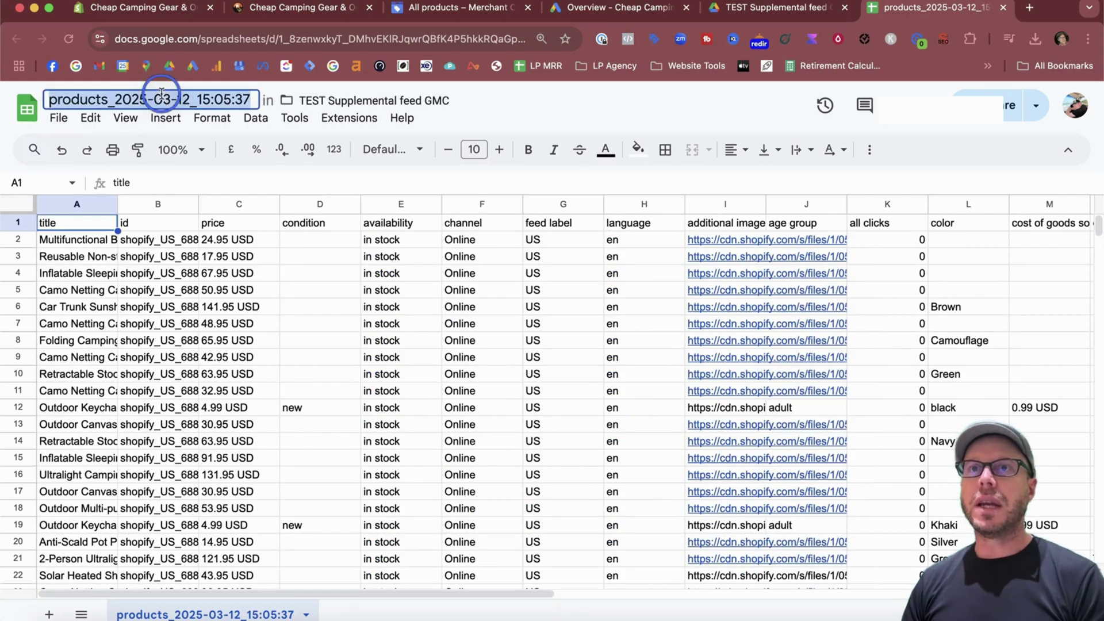
{"action": "type", "text": "Supplemental Feed TEST"}
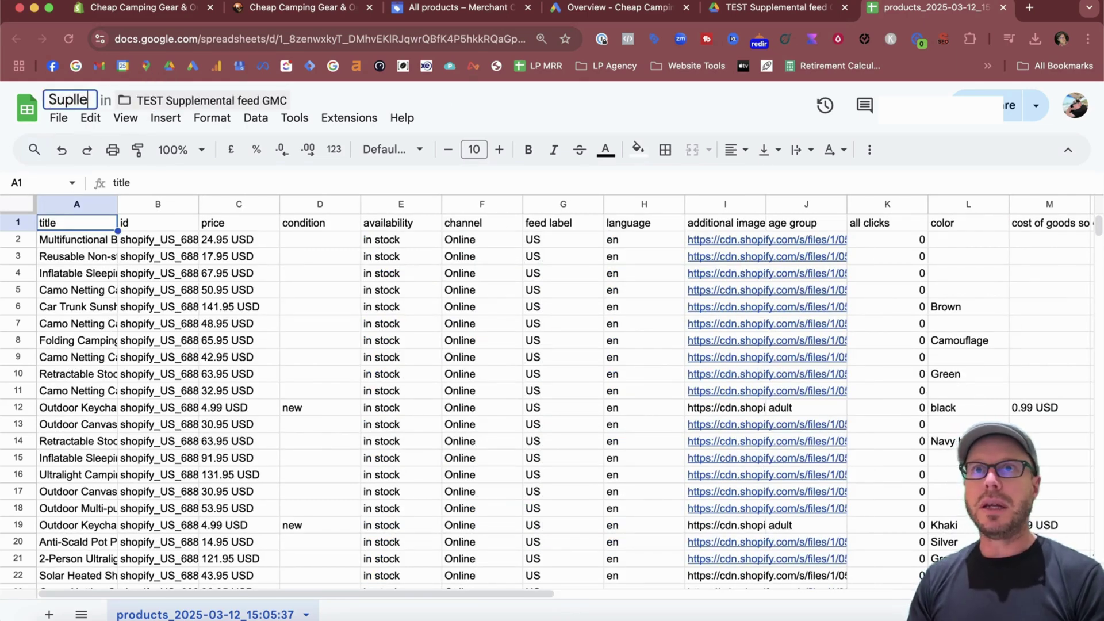
{"action": "key", "text": "Return"}
- Start adding a supplemental source in Data sources, using Google Sheets as the method
{"action": "left_click", "coordinate": [460, 9]}
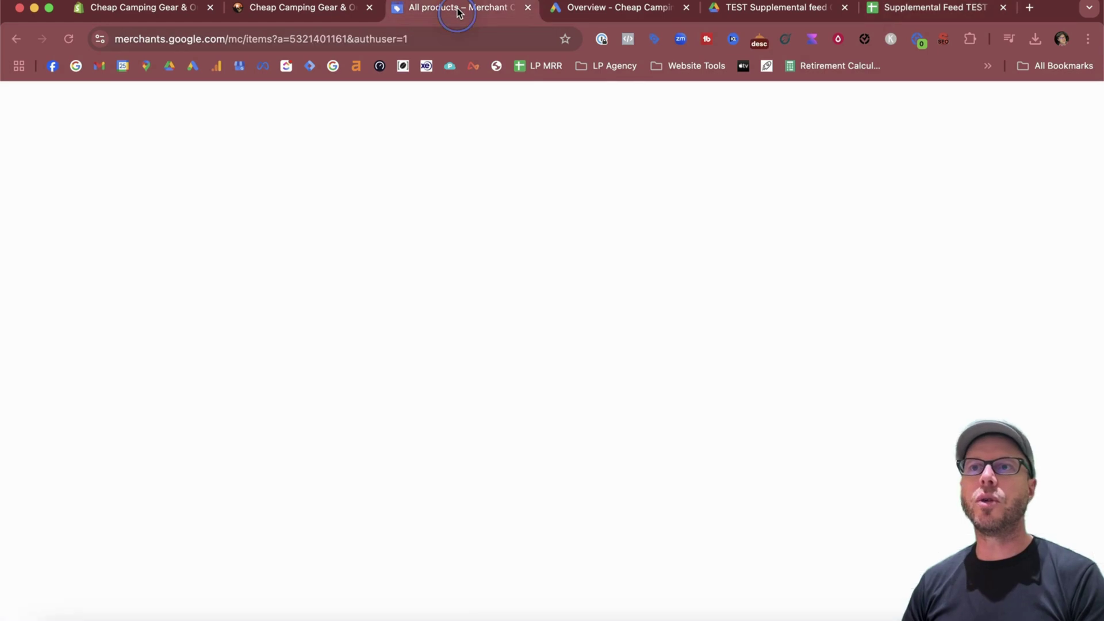
{"action": "left_click", "coordinate": [846, 105]}
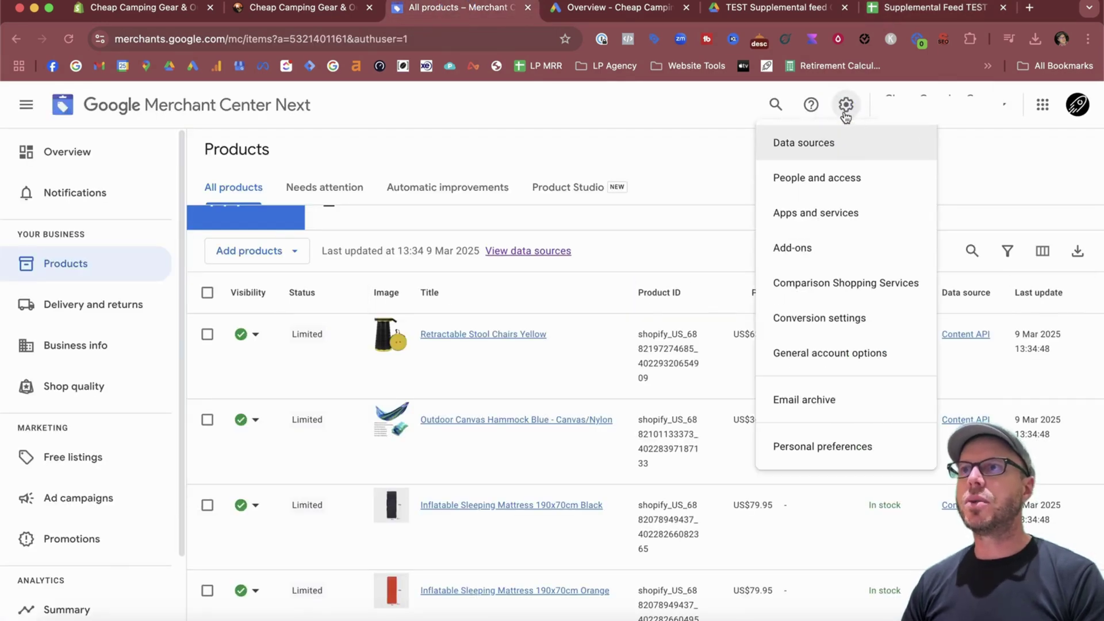
{"action": "left_click", "coordinate": [814, 140]}
{"action": "left_click", "coordinate": [720, 451]}
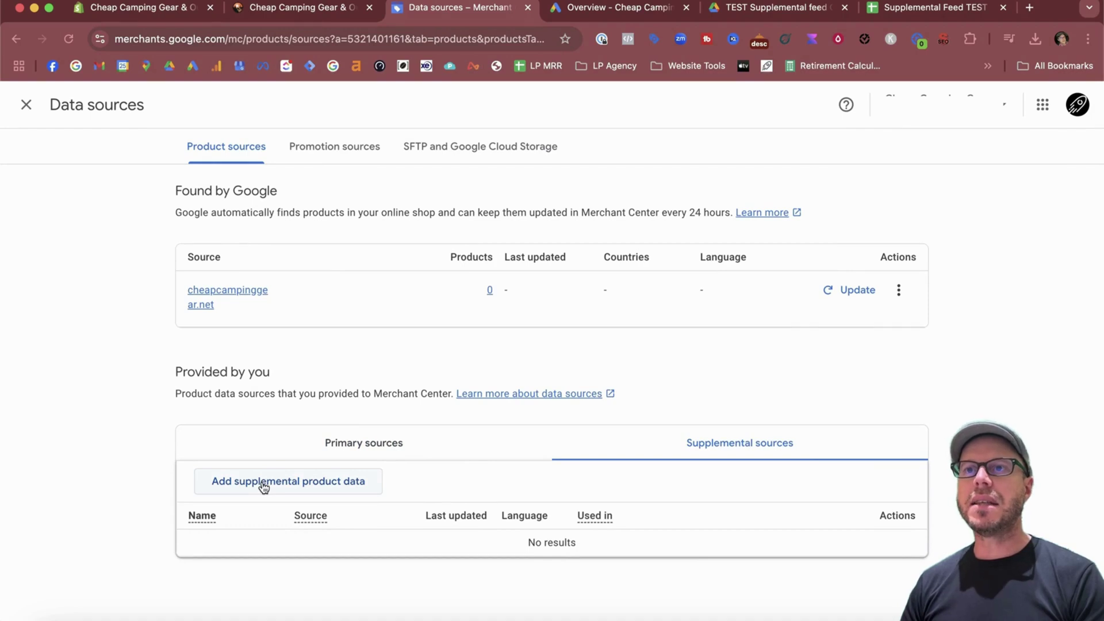
{"action": "left_click", "coordinate": [264, 488]}
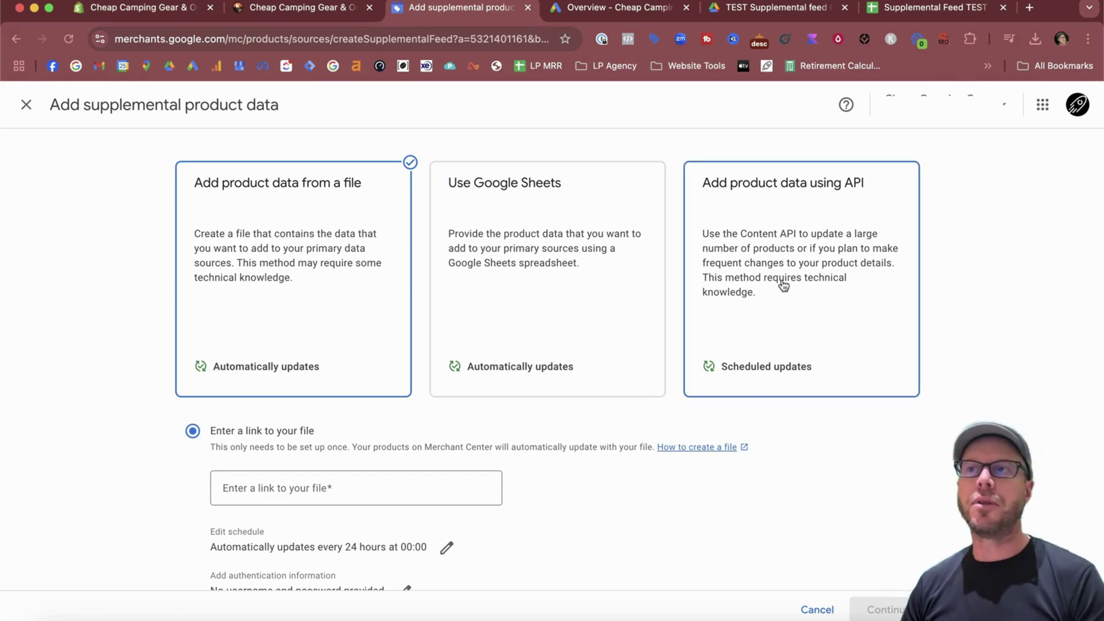
{"action": "left_click", "coordinate": [526, 282]}
{"action": "scroll", "coordinate": [449, 380], "scroll_direction": "down", "scroll_amount": 2}
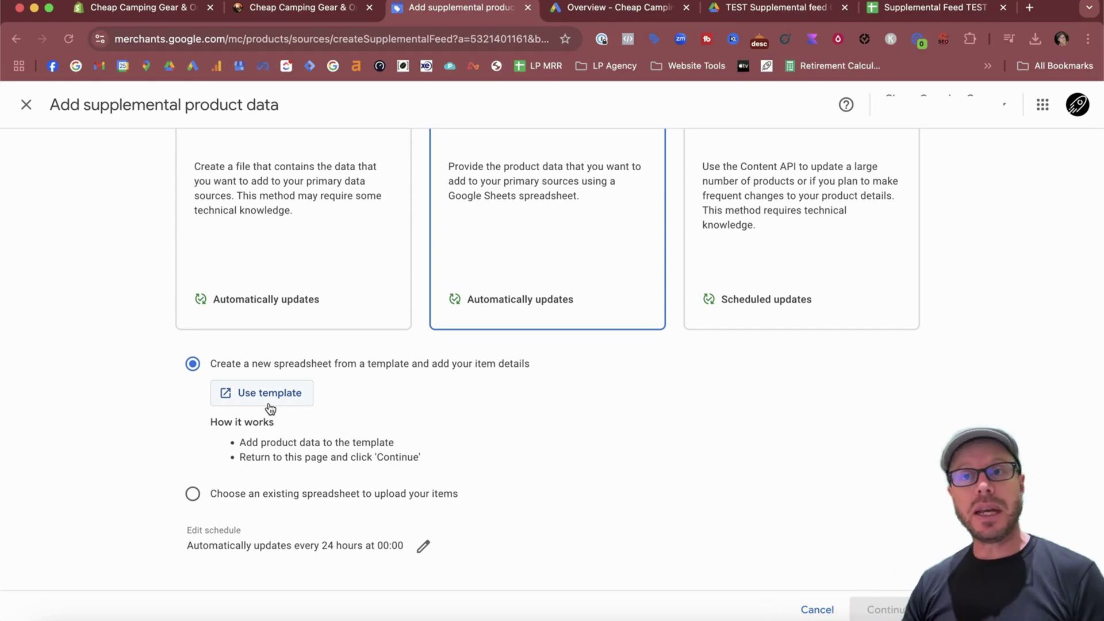
- Pick the existing Supplemental Feed TEST spreadsheet from Shared with me and continue
{"action": "left_click", "coordinate": [192, 494]}
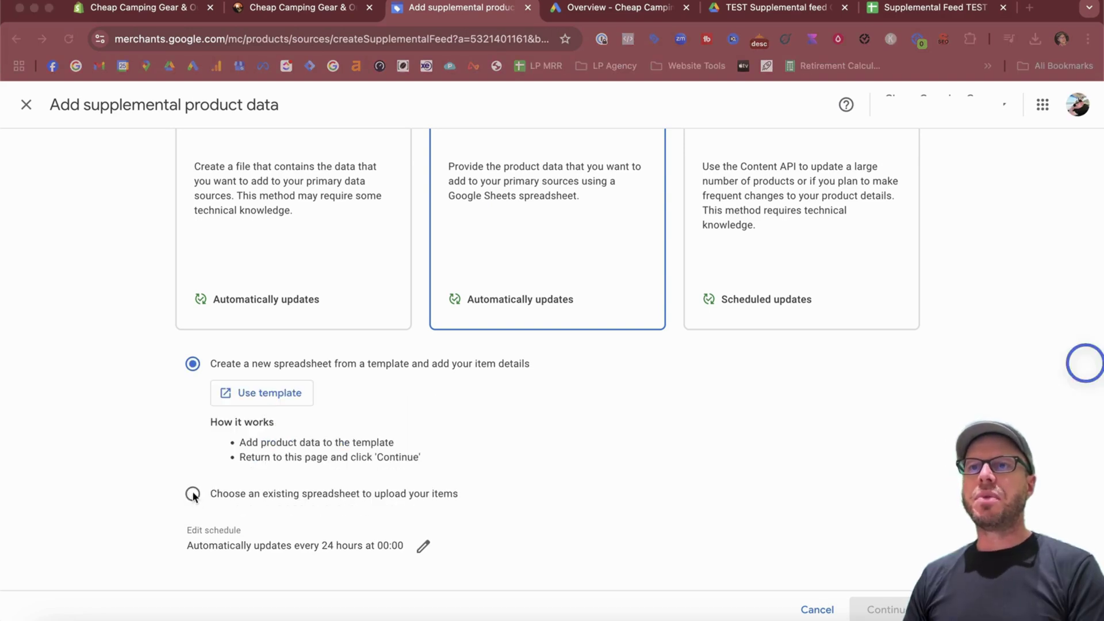
{"action": "left_click", "coordinate": [193, 495]}
{"action": "left_click", "coordinate": [192, 495]}
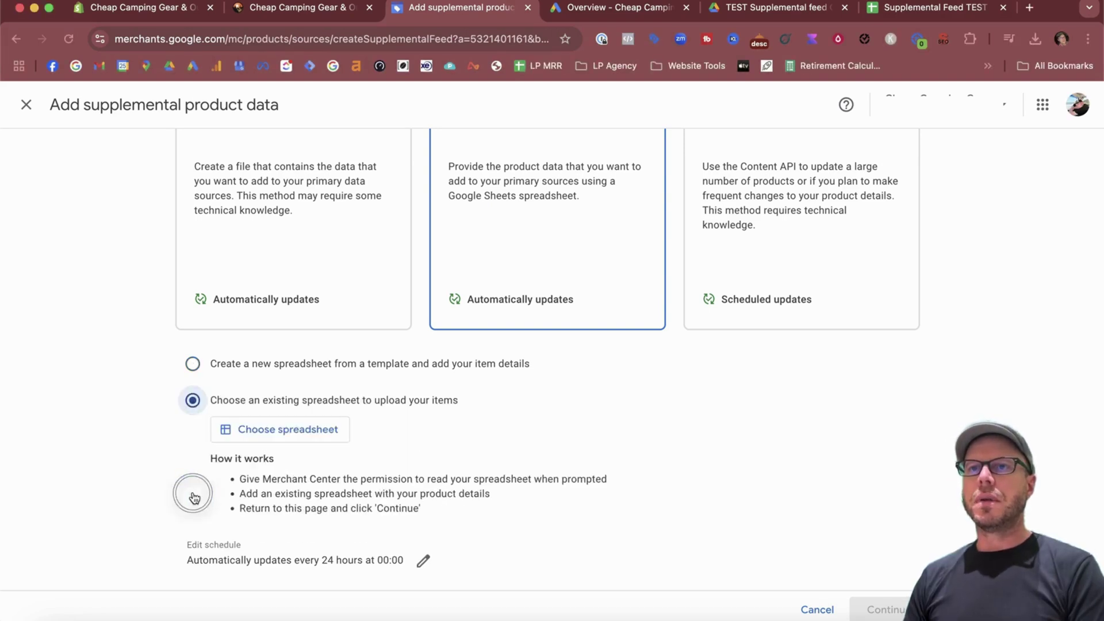
{"action": "left_click", "coordinate": [356, 196]}
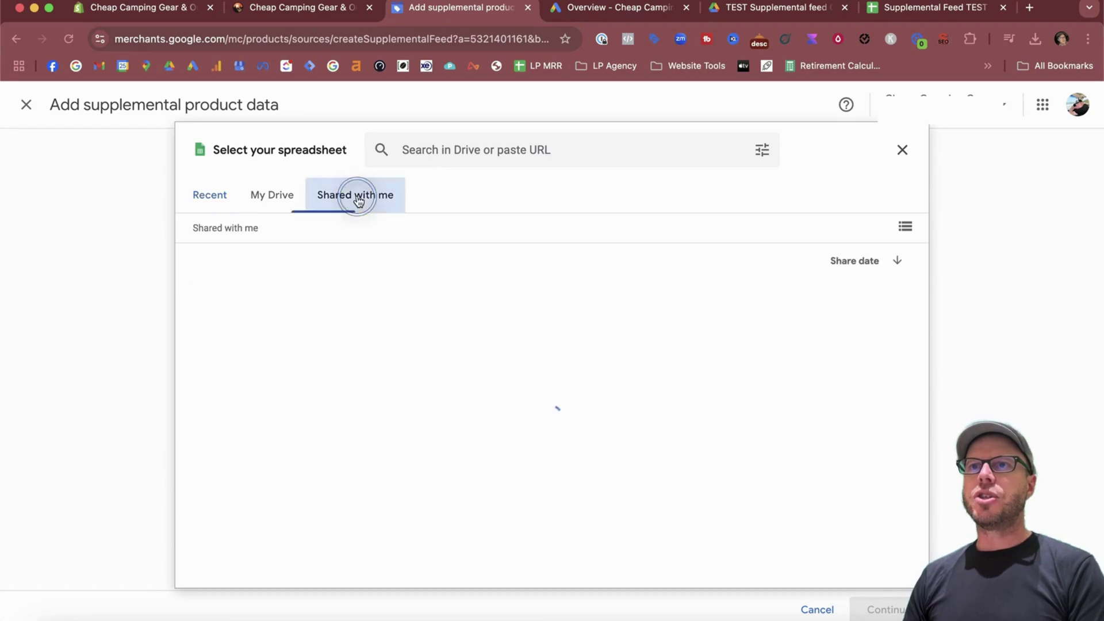
{"action": "left_click", "coordinate": [279, 328]}
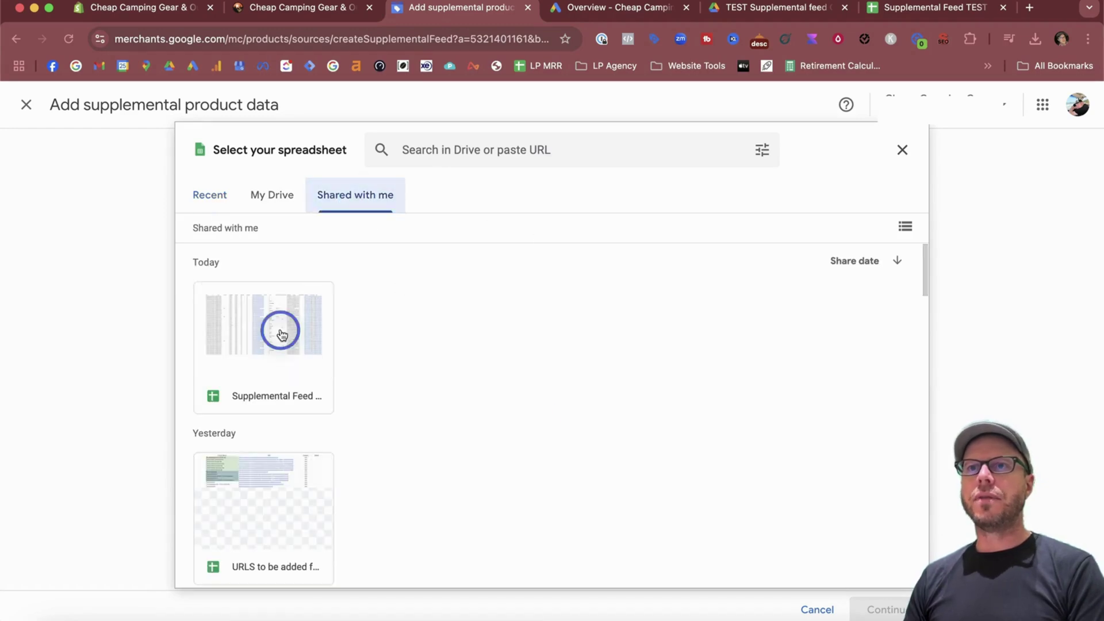
{"action": "left_click", "coordinate": [877, 572]}
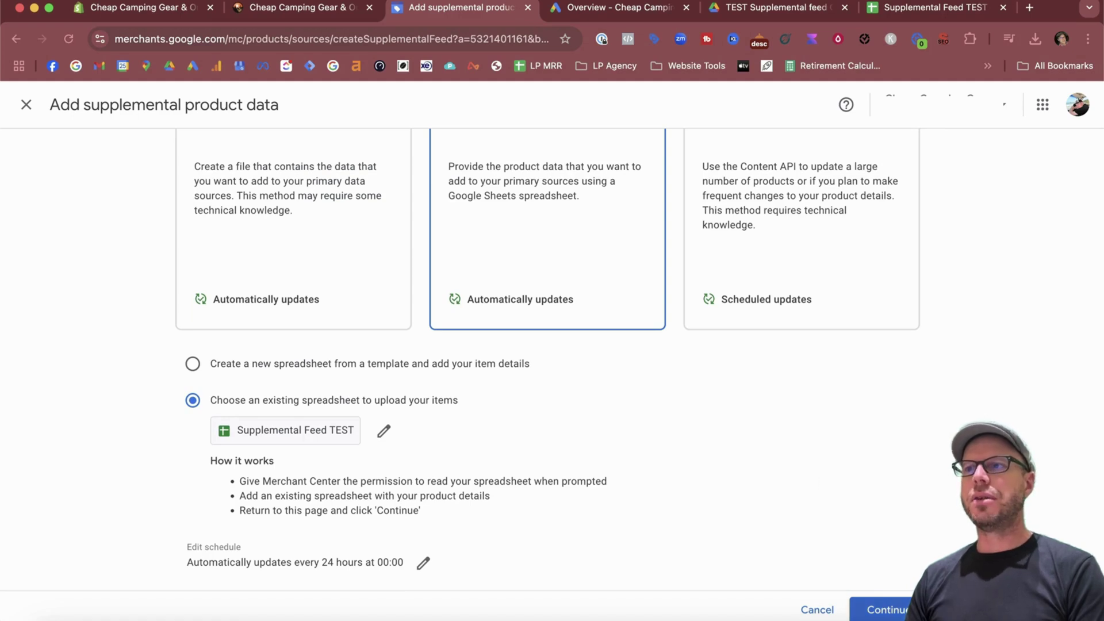
{"action": "left_click", "coordinate": [882, 609]}
- Set the feed label to US and the language to English
{"action": "left_click", "coordinate": [363, 240]}
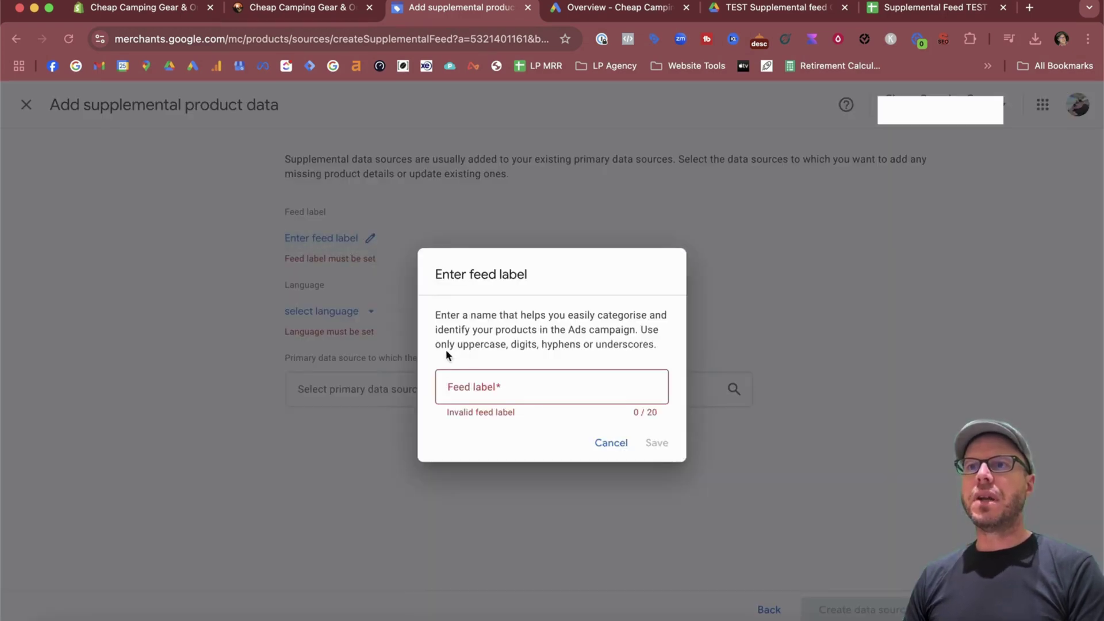
{"action": "left_click", "coordinate": [481, 387]}
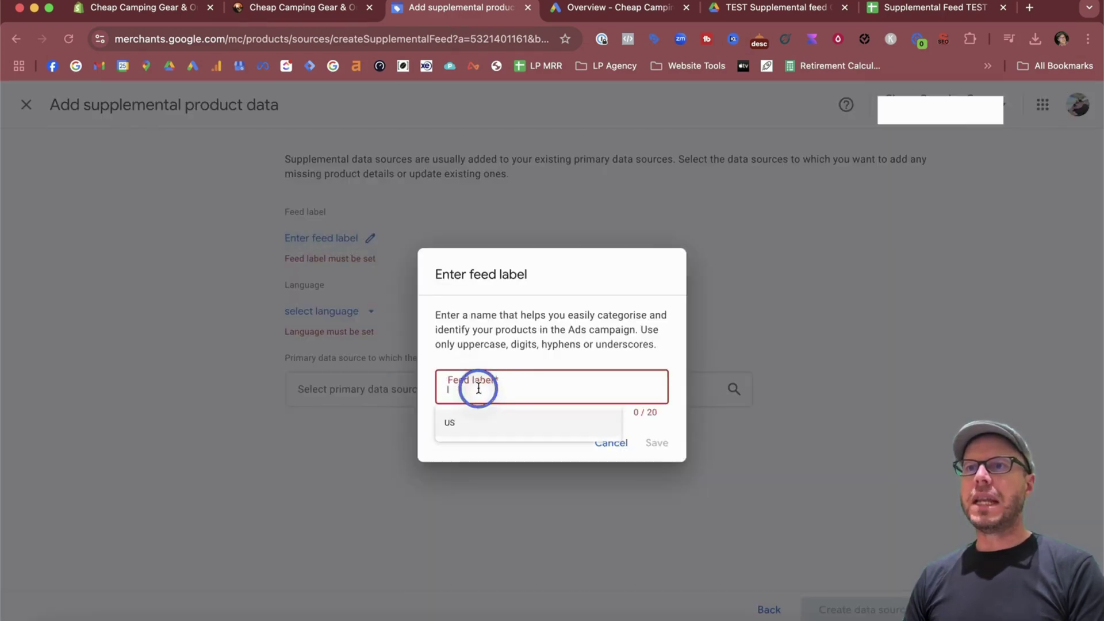
{"action": "left_click", "coordinate": [469, 437]}
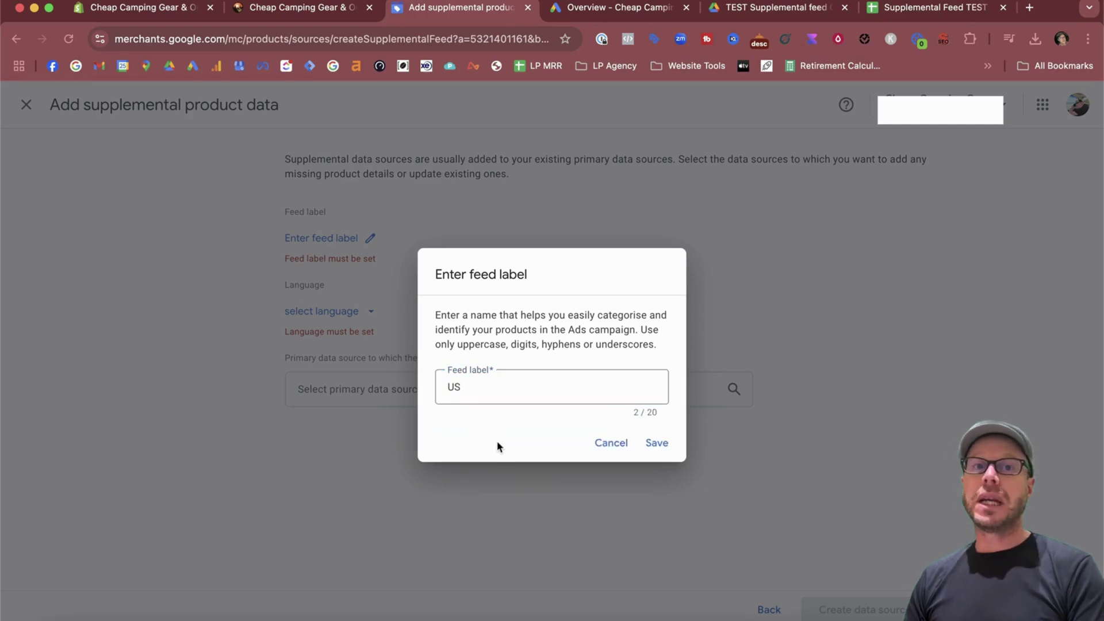
{"action": "left_click", "coordinate": [658, 443]}
{"action": "left_click", "coordinate": [353, 296]}
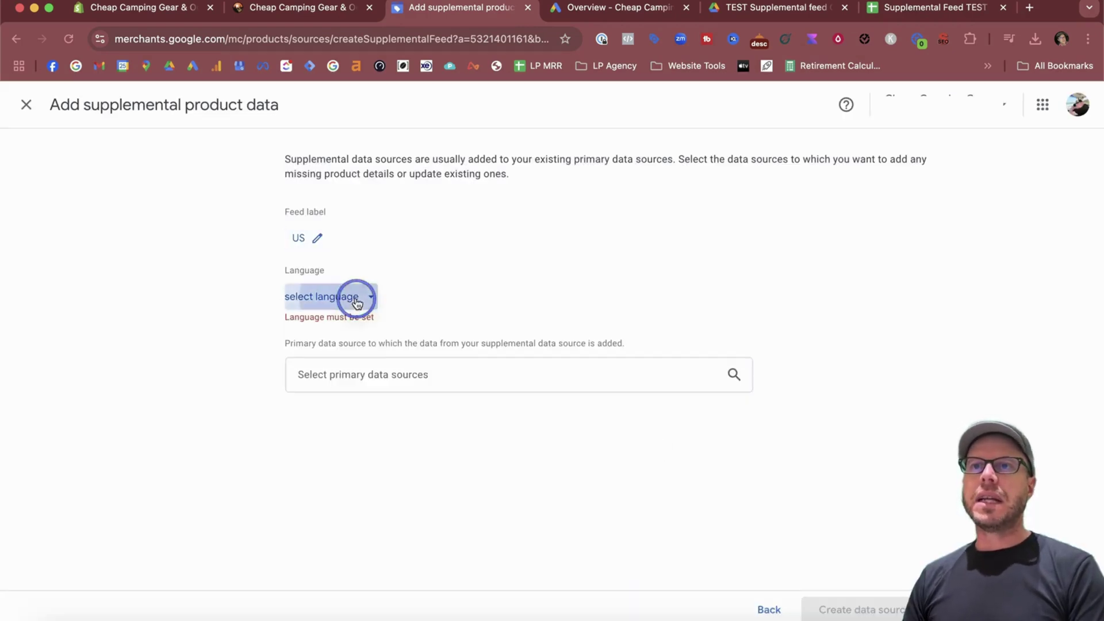
{"action": "scroll", "coordinate": [351, 402], "scroll_direction": "down", "scroll_amount": 3}
{"action": "left_click", "coordinate": [339, 352]}
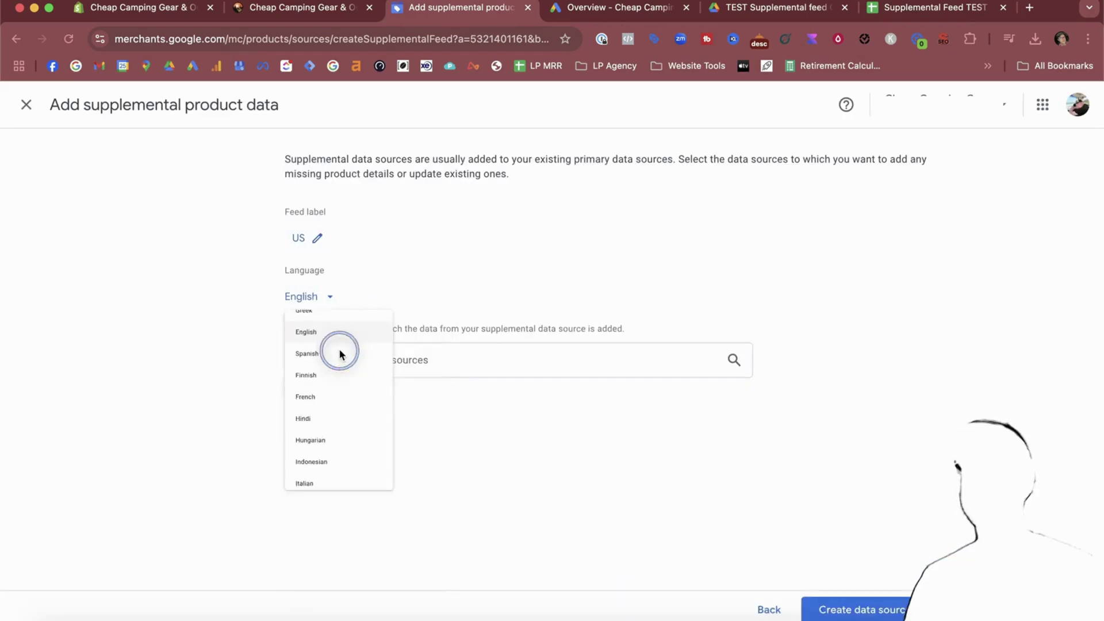
- Link the Content API, US, English source and create the supplemental source
{"action": "left_click", "coordinate": [362, 361]}
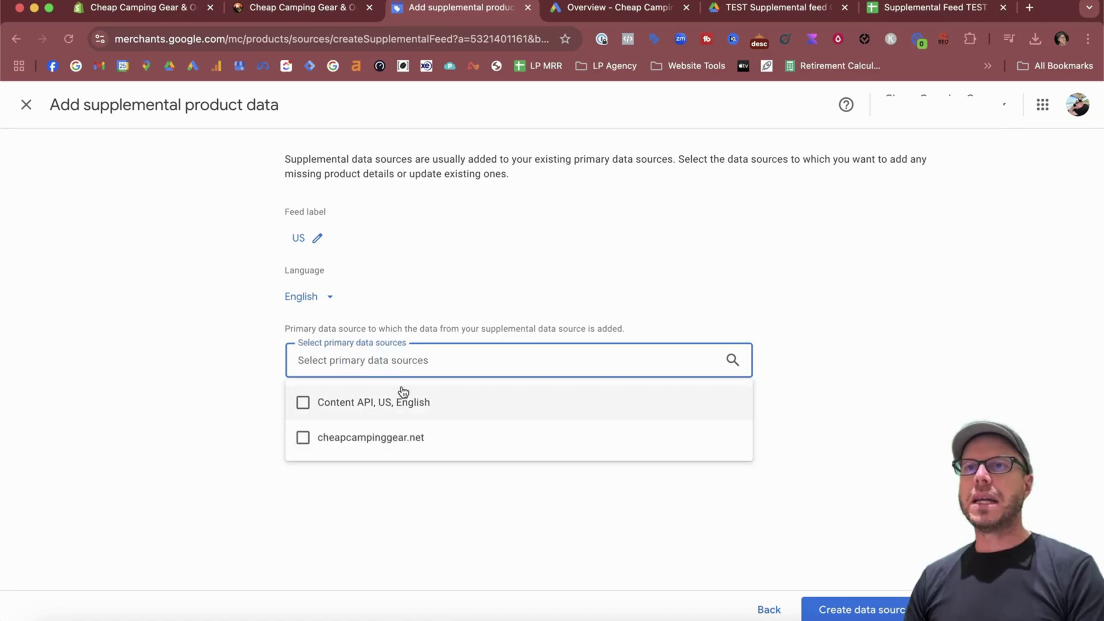
{"action": "left_click", "coordinate": [302, 405]}
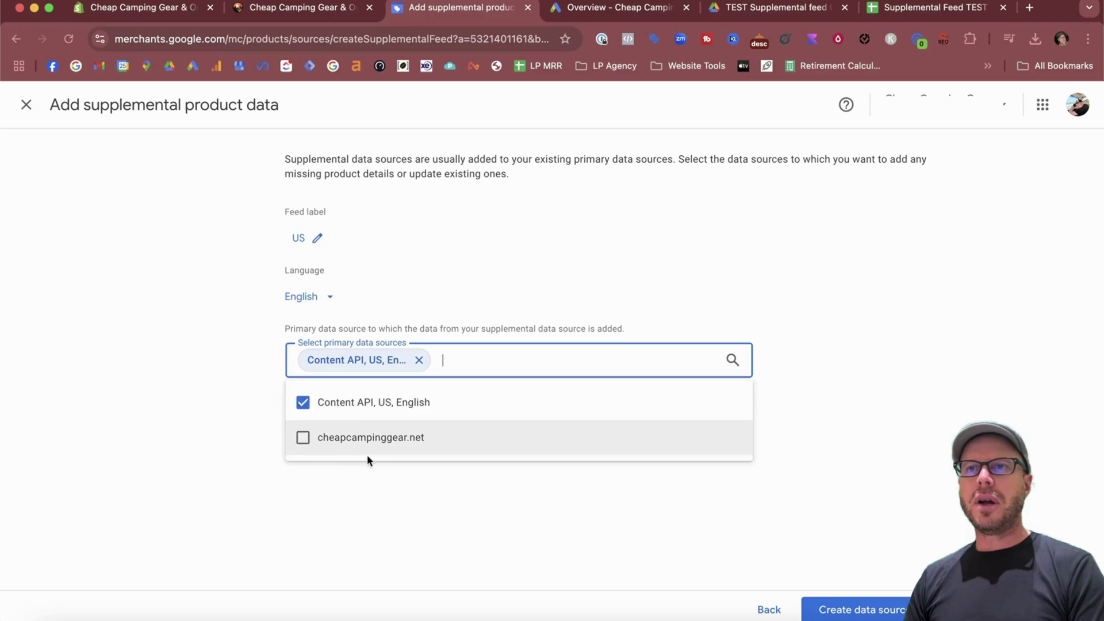
{"action": "left_click", "coordinate": [873, 605]}
{"action": "left_click", "coordinate": [879, 607]}
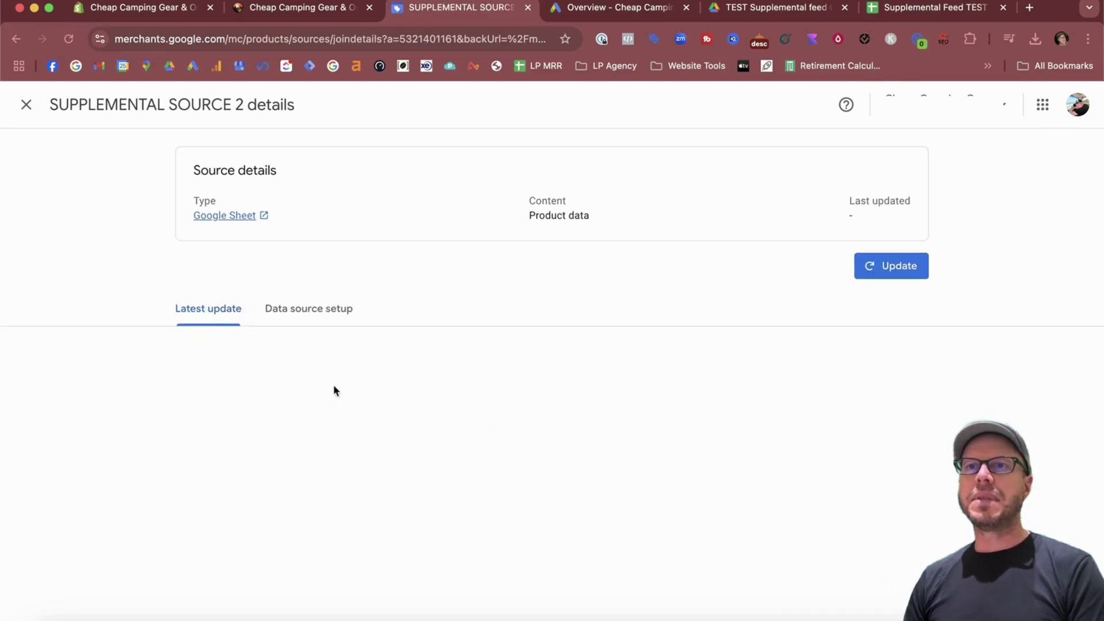
{"action": "left_click", "coordinate": [305, 312]}
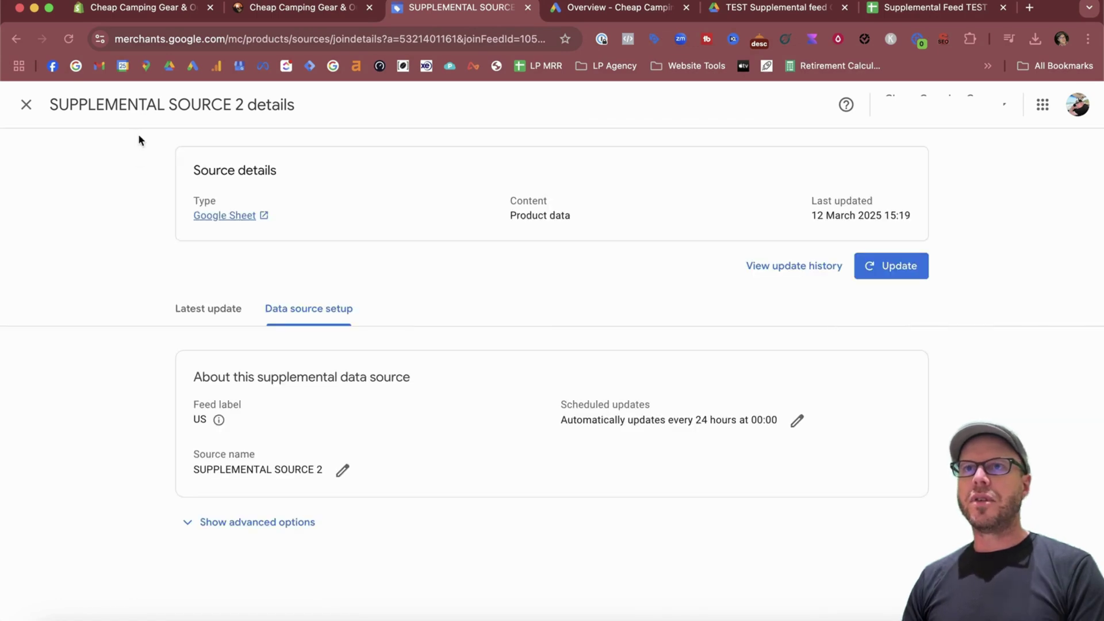
{"action": "left_click_drag", "start_coordinate": [138, 136], "coordinate": [382, 238]}
{"action": "left_click", "coordinate": [381, 237]}
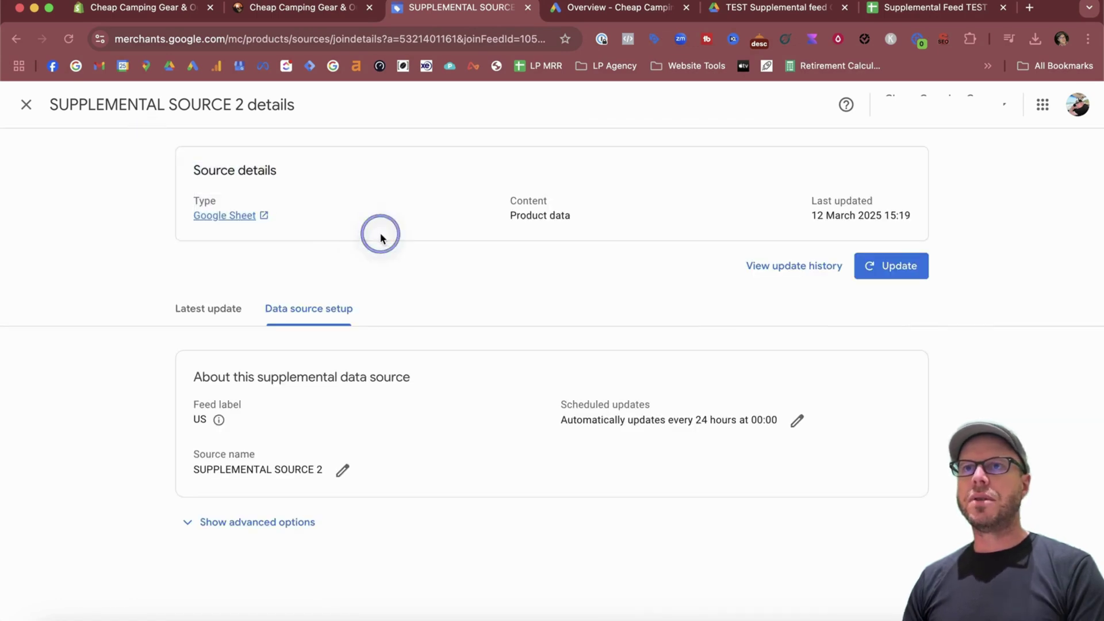
{"action": "left_click", "coordinate": [134, 366]}
{"action": "left_click_drag", "start_coordinate": [134, 366], "coordinate": [416, 489]}
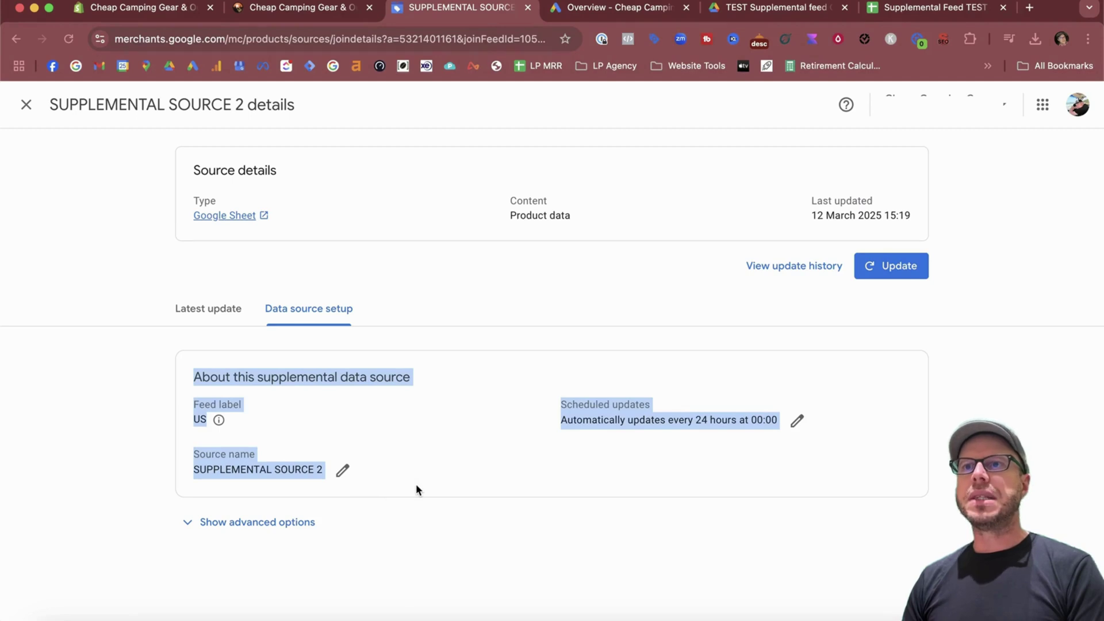
{"action": "left_click", "coordinate": [451, 511]}
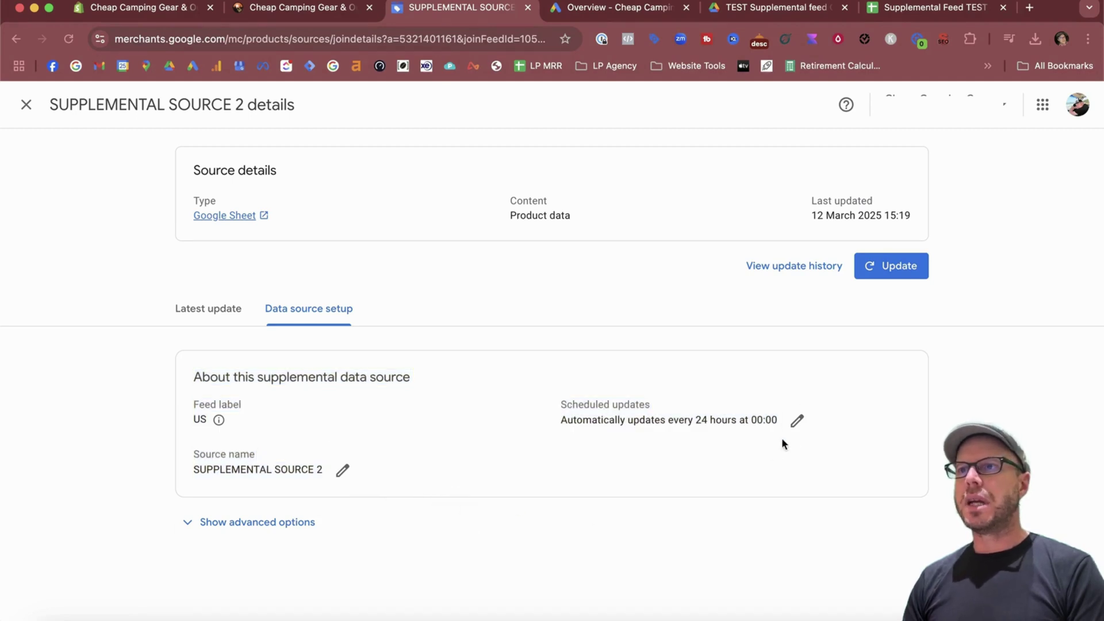
{"action": "left_click", "coordinate": [802, 427]}
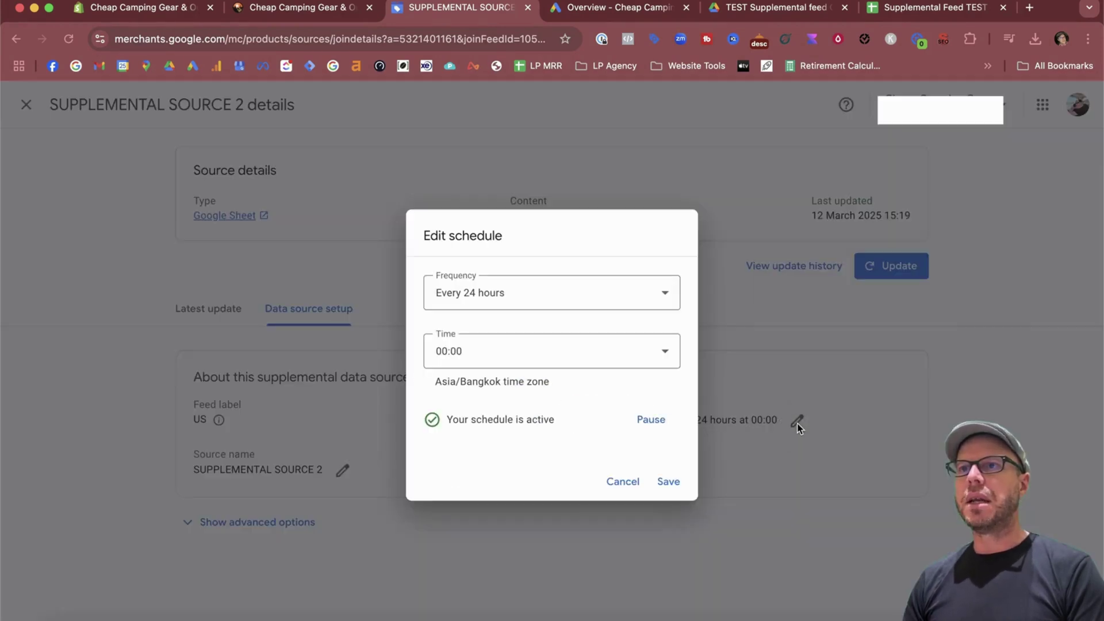
{"action": "left_click", "coordinate": [669, 296]}
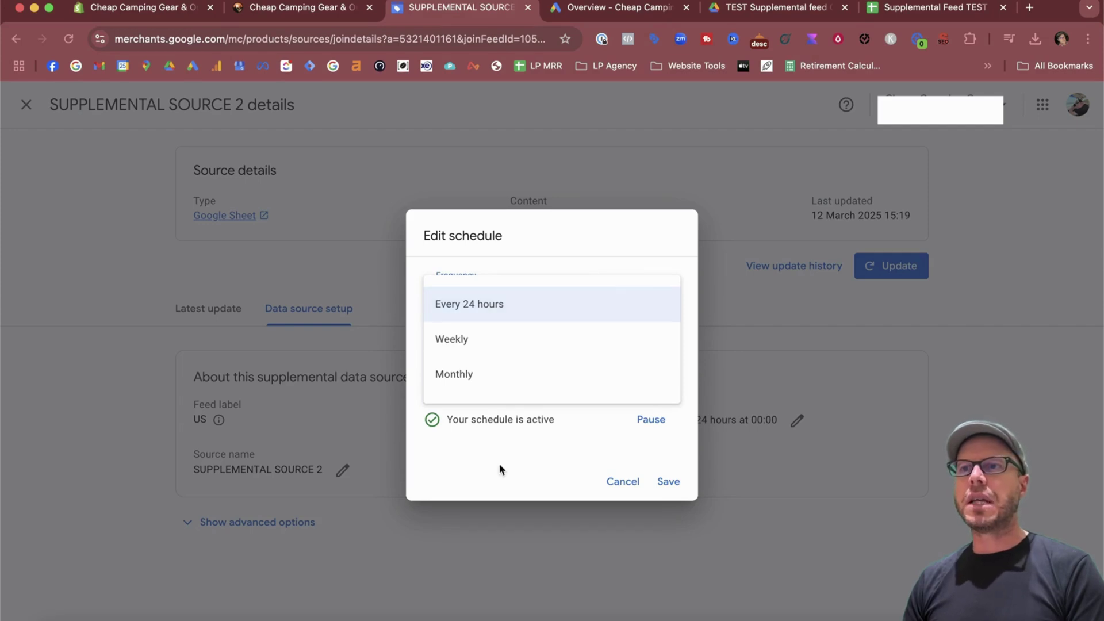
{"action": "left_click", "coordinate": [599, 484]}
{"action": "left_click", "coordinate": [605, 483]}
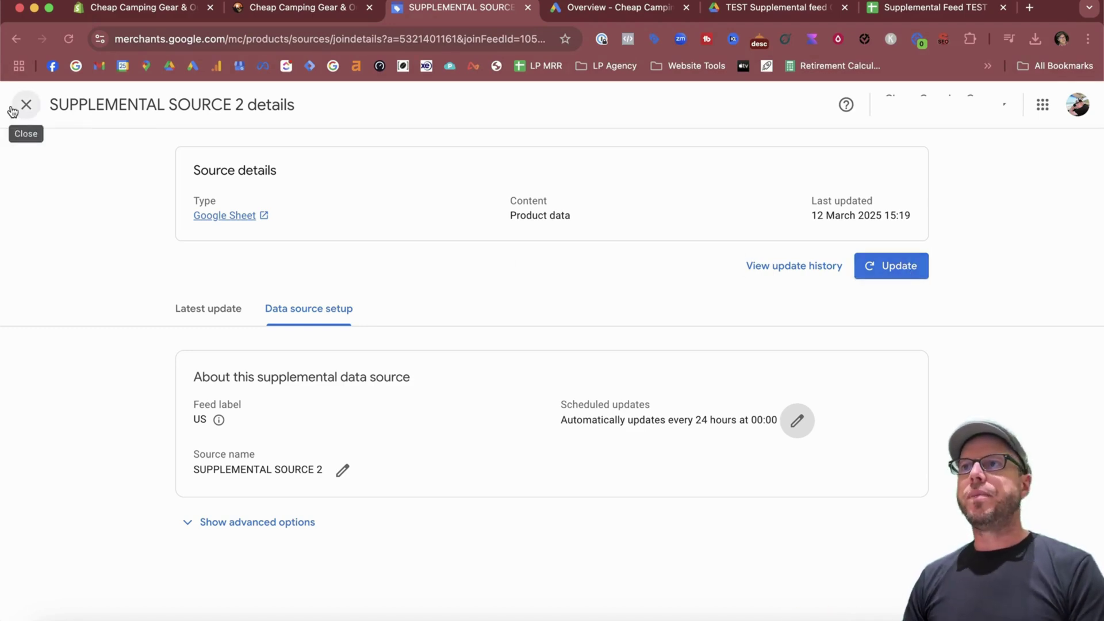
{"action": "left_click", "coordinate": [917, 10]}
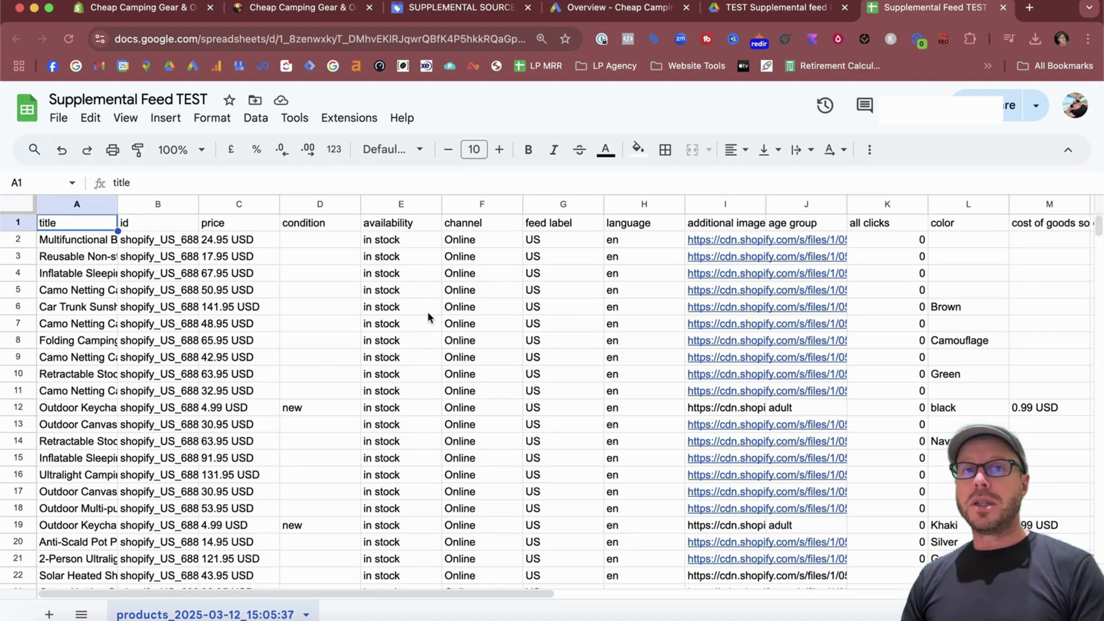
- Inspect the id column and the first product's id in B2 and title in A2
{"action": "left_click", "coordinate": [163, 224]}
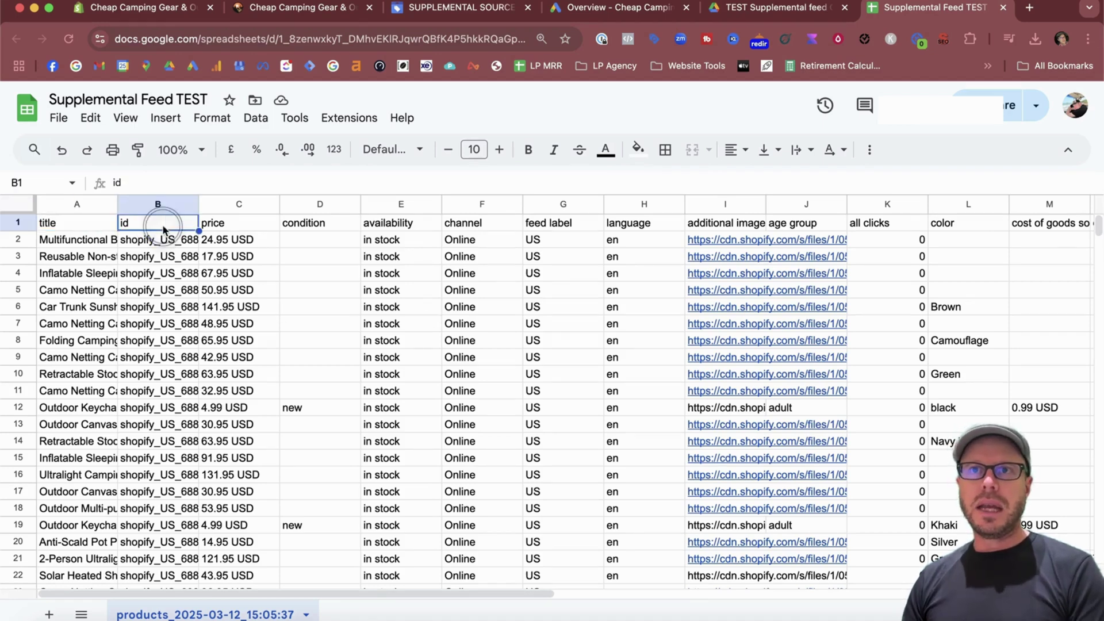
{"action": "left_click", "coordinate": [155, 204]}
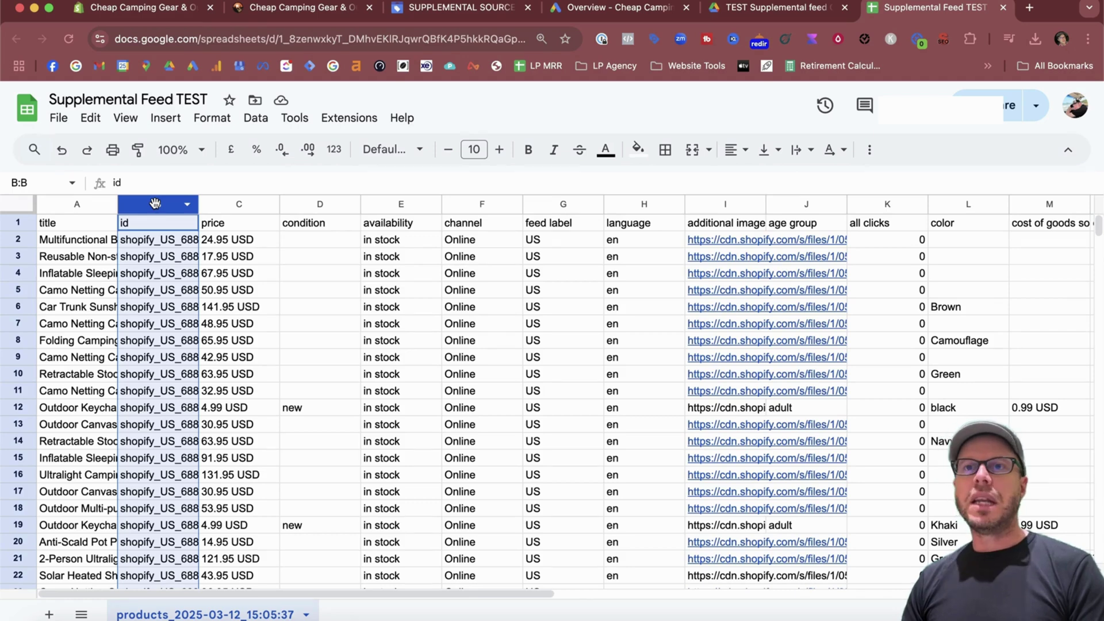
{"action": "left_click", "coordinate": [164, 241]}
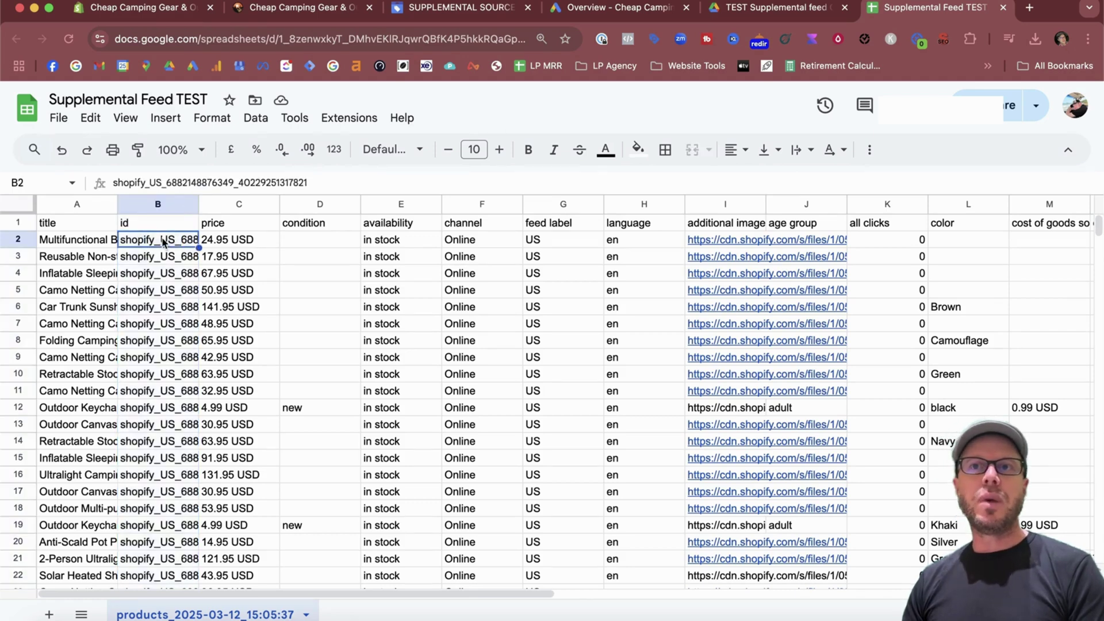
{"action": "key", "text": "super+z"}
{"action": "left_click", "coordinate": [131, 238]}
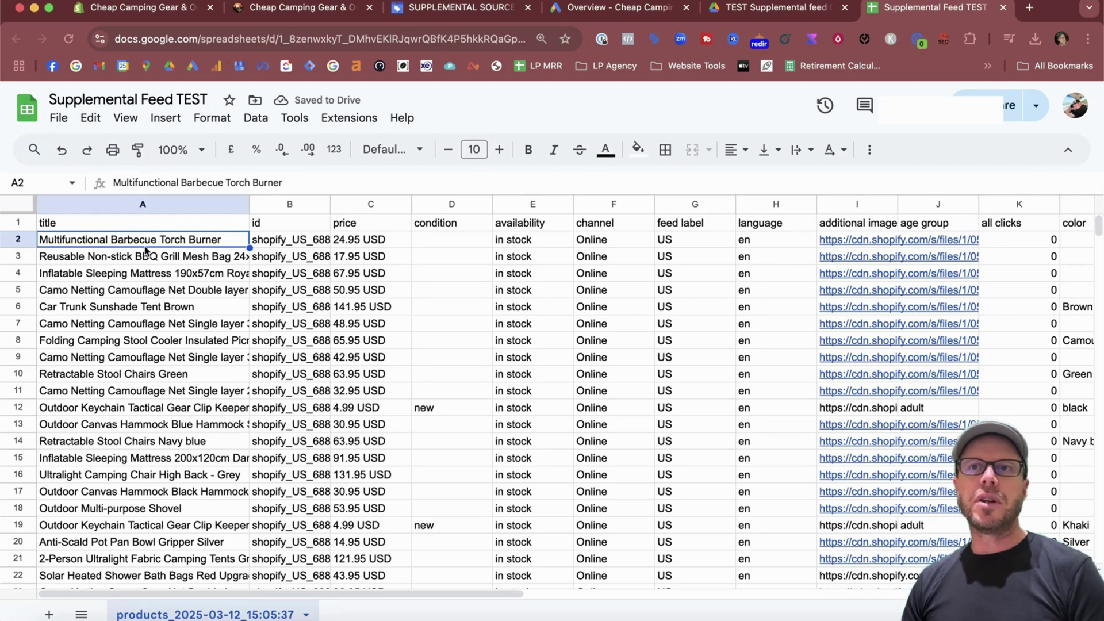
- Paste over the Multifunctional Barbecue Torch Burner price in C2, then return to A2
{"action": "left_click", "coordinate": [371, 247]}
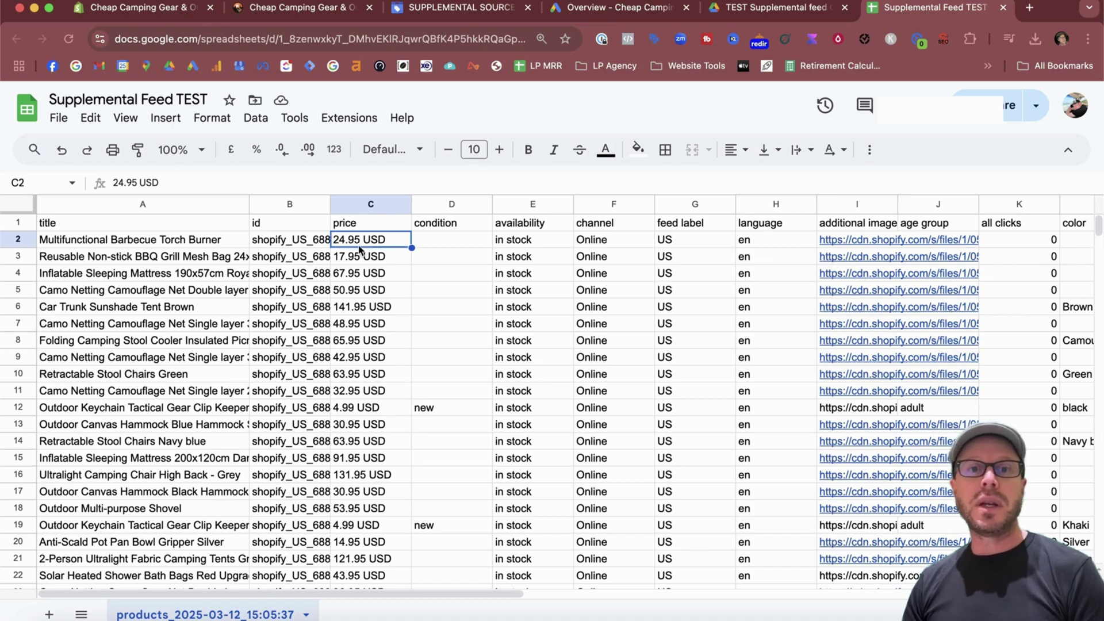
{"action": "key", "text": "super+v"}
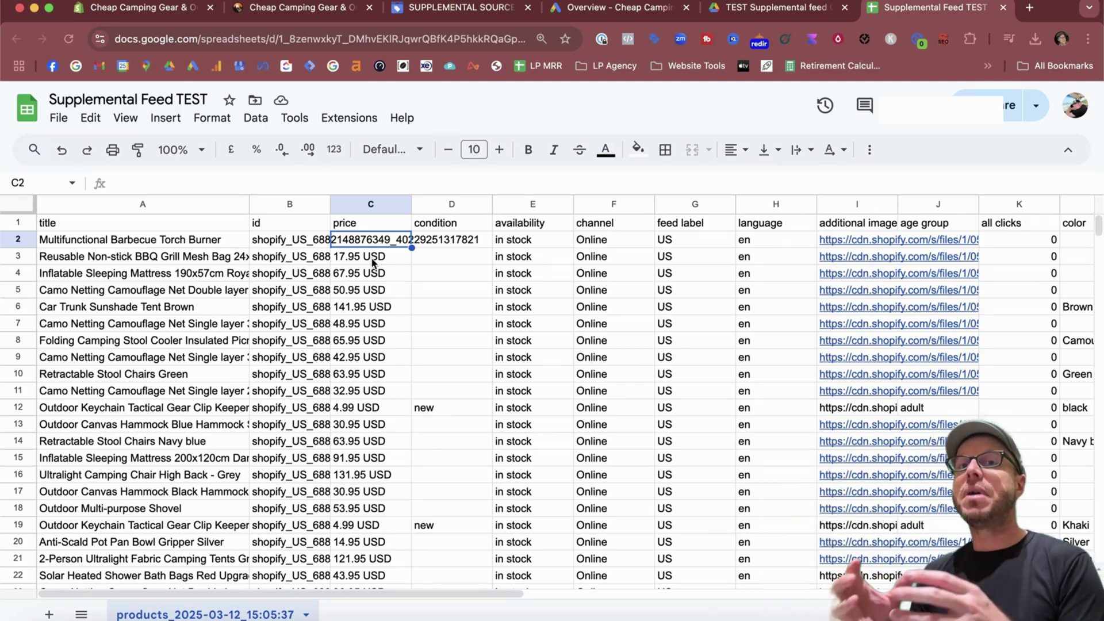
{"action": "left_click", "coordinate": [506, 305]}
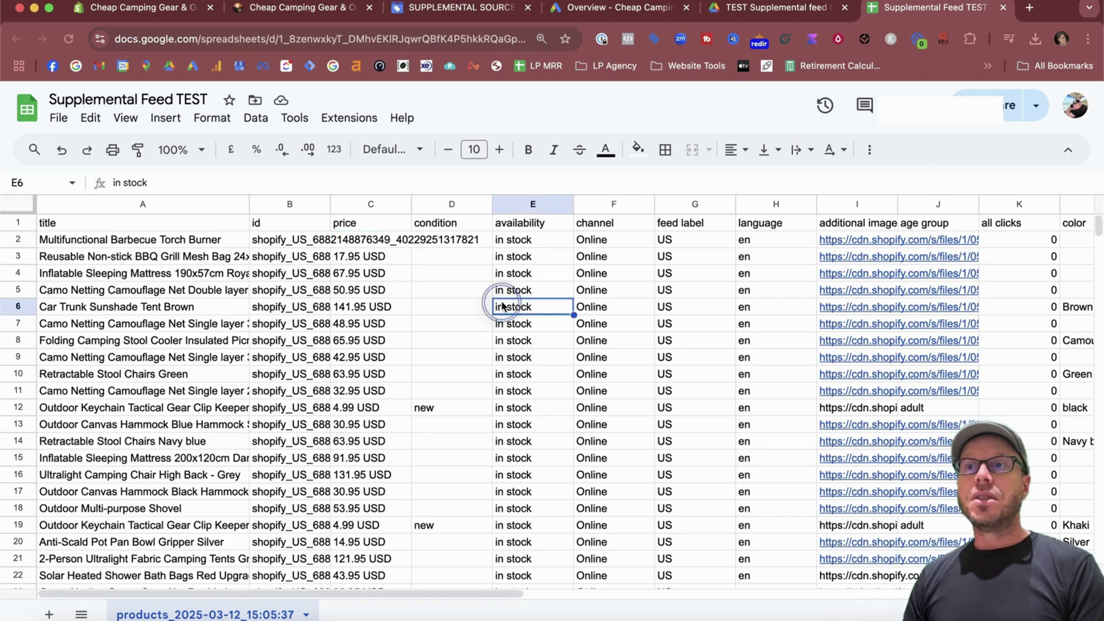
{"action": "left_click", "coordinate": [176, 247]}
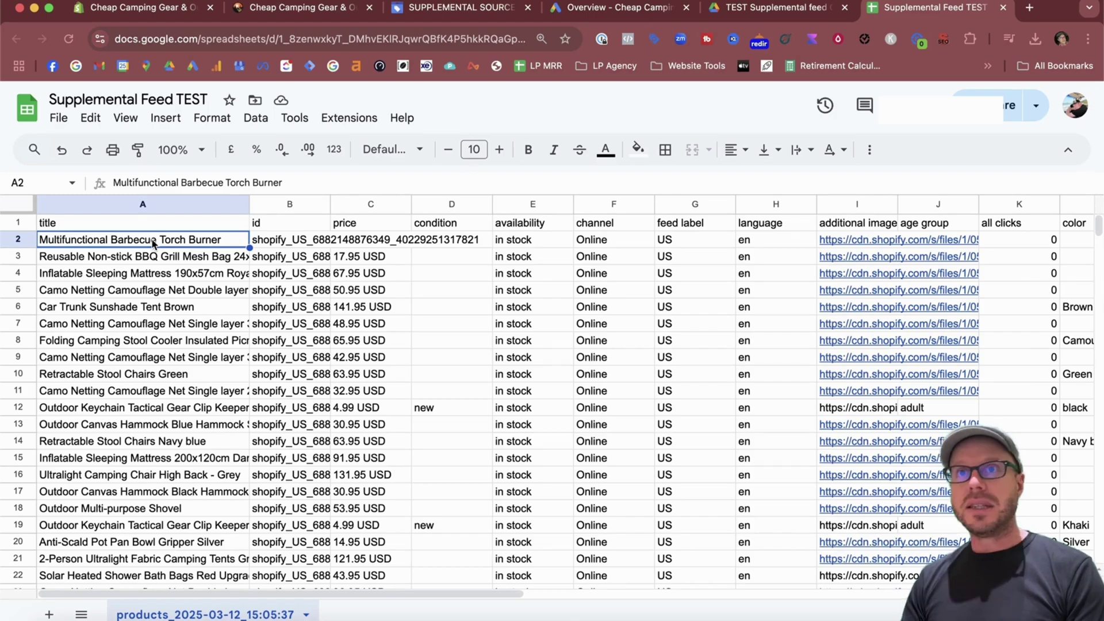
- Delete the Multifunctional Barbecue Torch Burner title from cell A2
{"action": "key", "text": "BackSpace"}
{"action": "scroll", "coordinate": [520, 258], "scroll_direction": "right", "scroll_amount": 5}
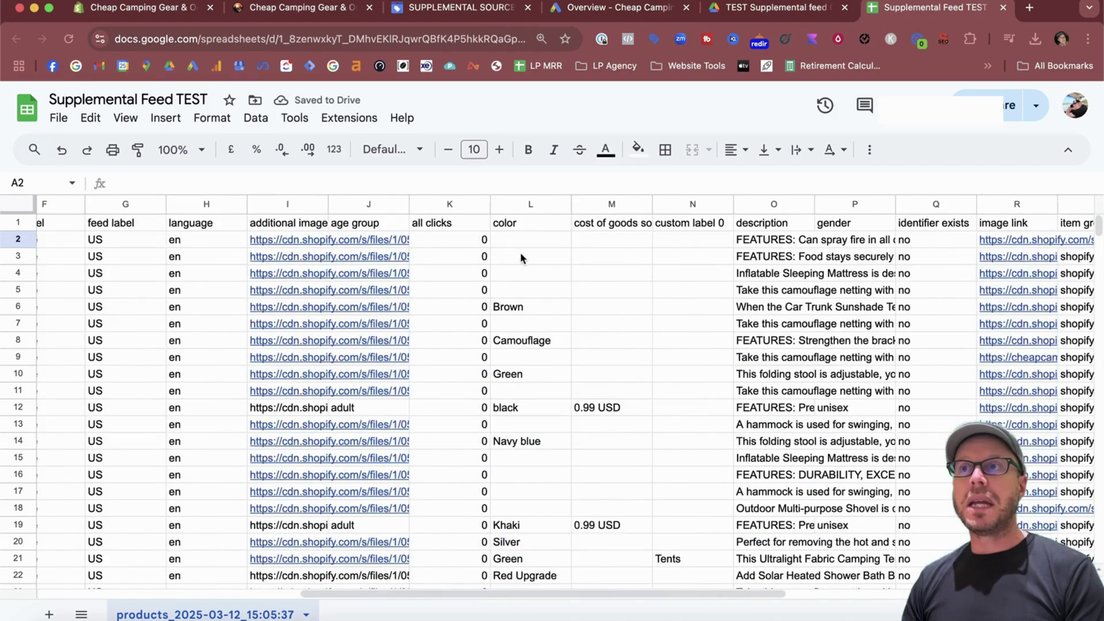
{"action": "scroll", "coordinate": [521, 254], "scroll_direction": "right", "scroll_amount": 8}
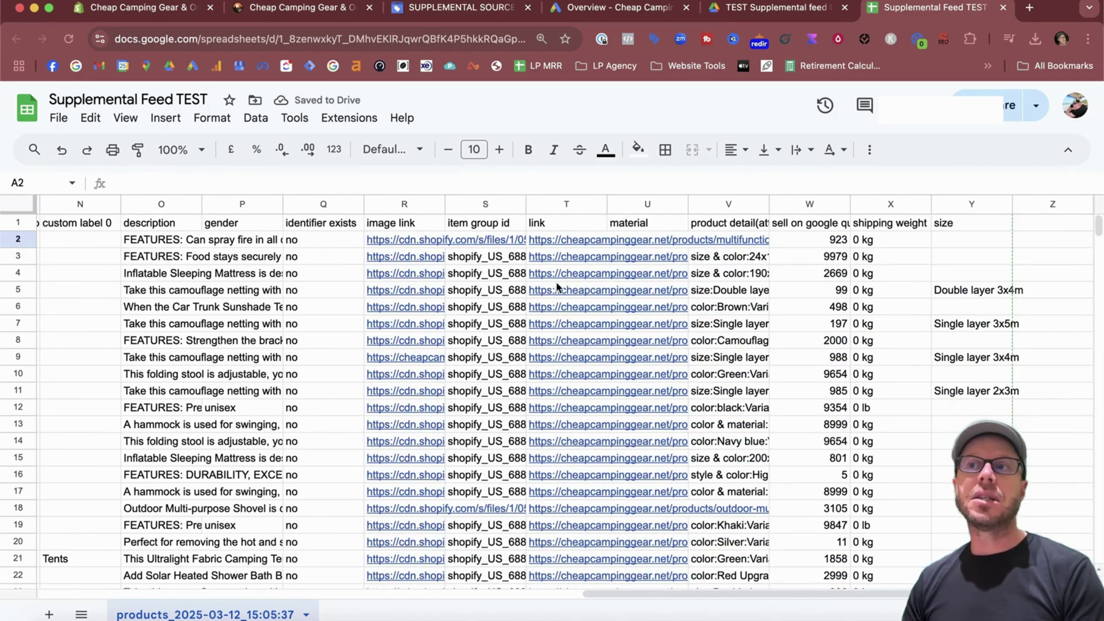
{"action": "scroll", "coordinate": [556, 288], "scroll_direction": "left", "scroll_amount": 13}
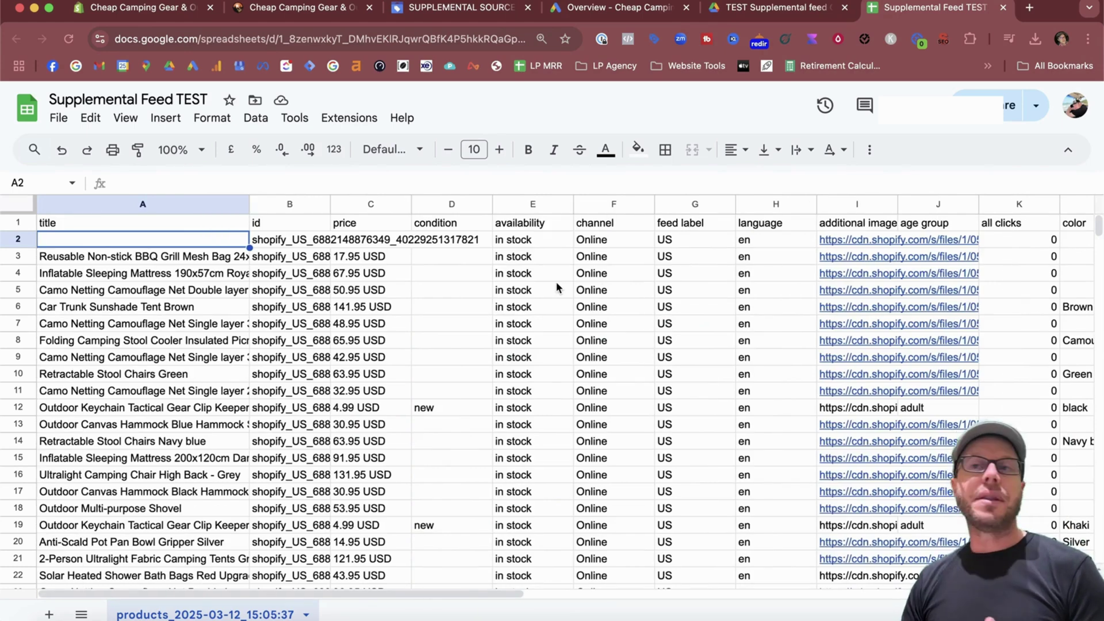
{"action": "scroll", "coordinate": [557, 283], "scroll_direction": "right", "scroll_amount": 7}
{"action": "scroll", "coordinate": [557, 287], "scroll_direction": "right", "scroll_amount": 2}
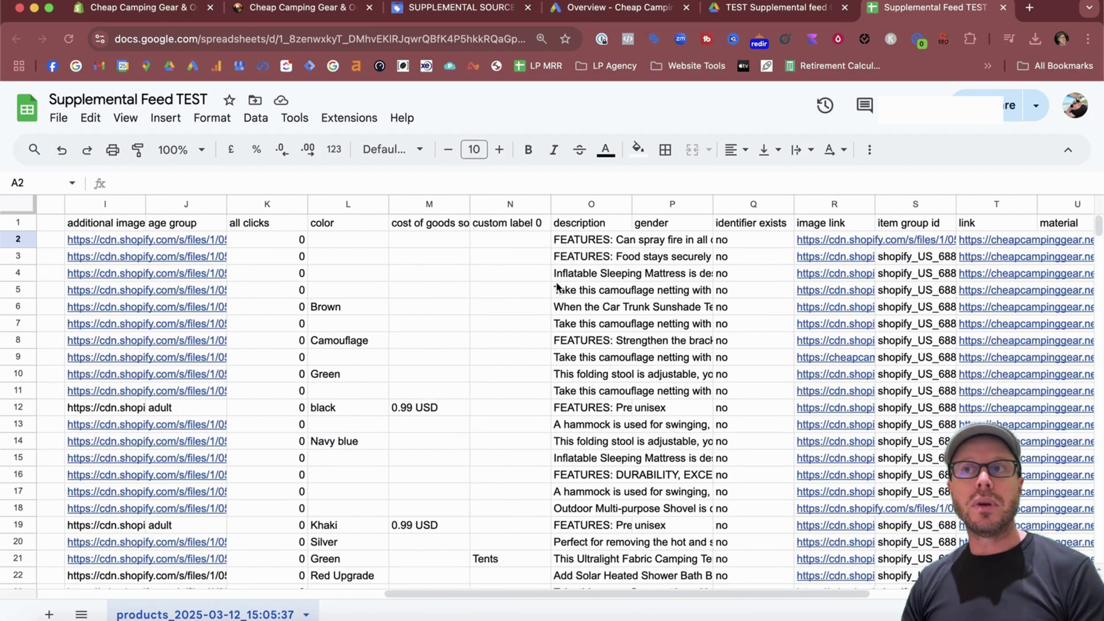
- Review the description and image link columns, then check the now-empty A2
{"action": "left_click", "coordinate": [587, 246]}
{"action": "scroll", "coordinate": [585, 287], "scroll_direction": "right", "scroll_amount": 5}
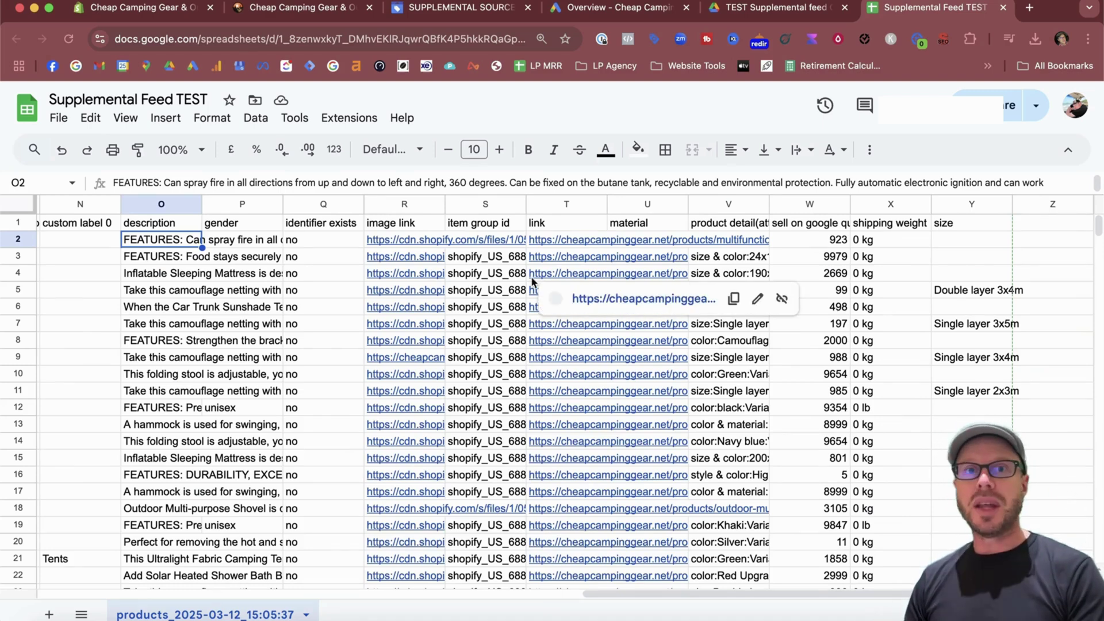
{"action": "left_click", "coordinate": [406, 290]}
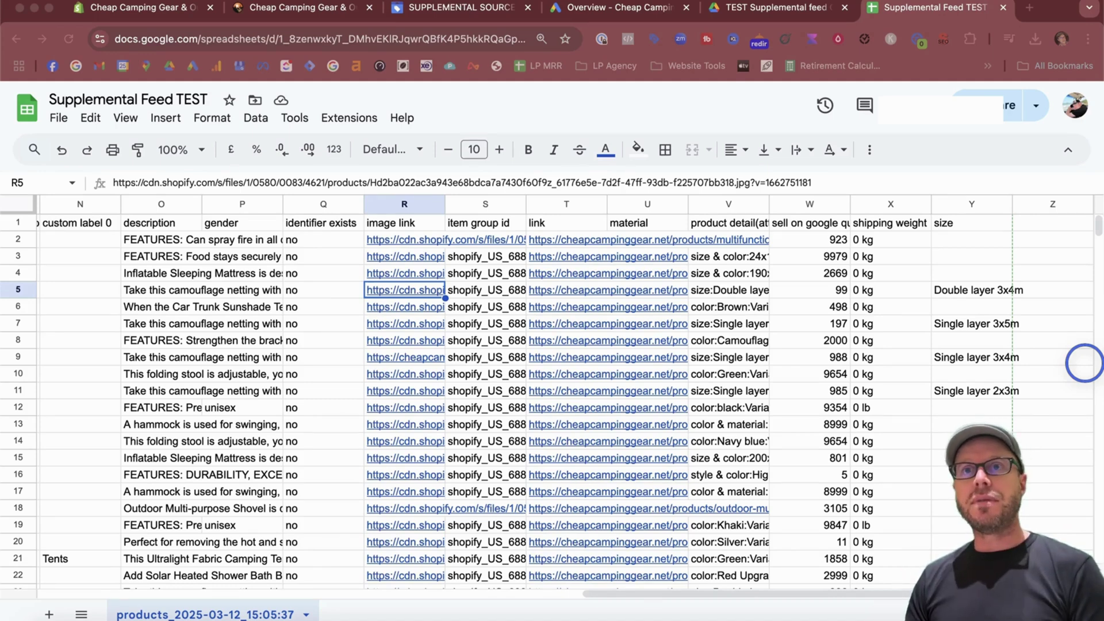
{"action": "left_click", "coordinate": [158, 260]}
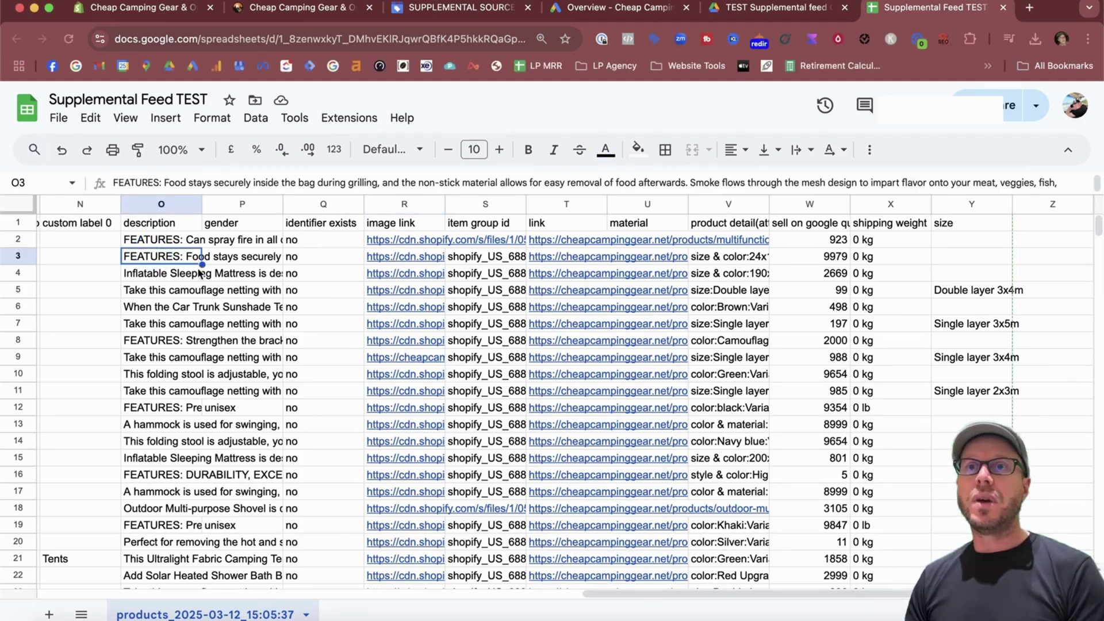
{"action": "left_click", "coordinate": [158, 226]}
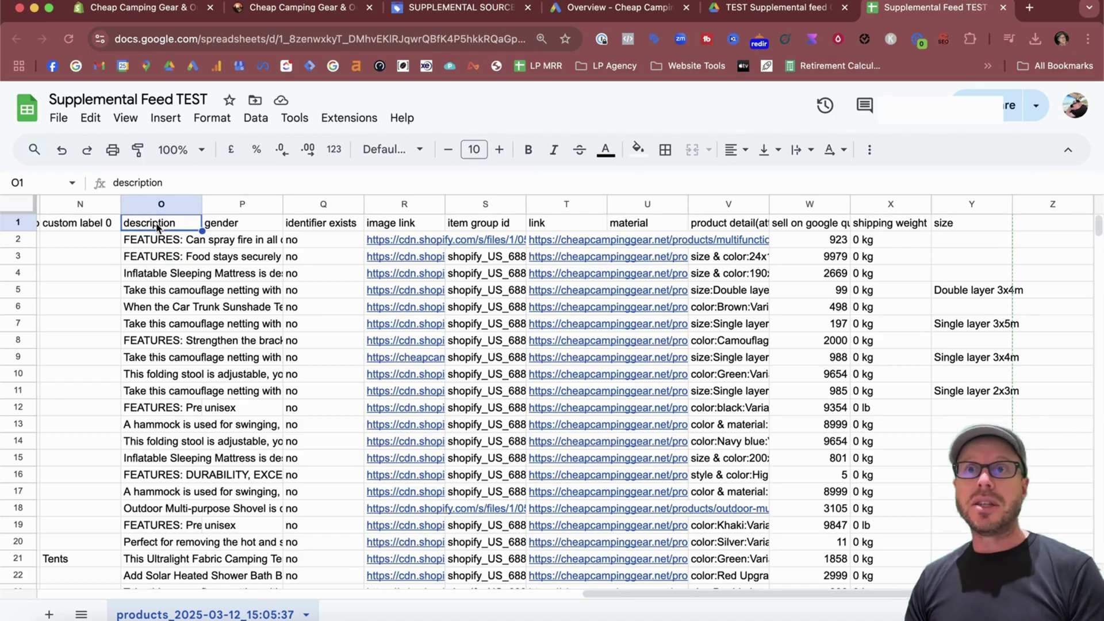
{"action": "scroll", "coordinate": [158, 230], "scroll_direction": "left", "scroll_amount": 10}
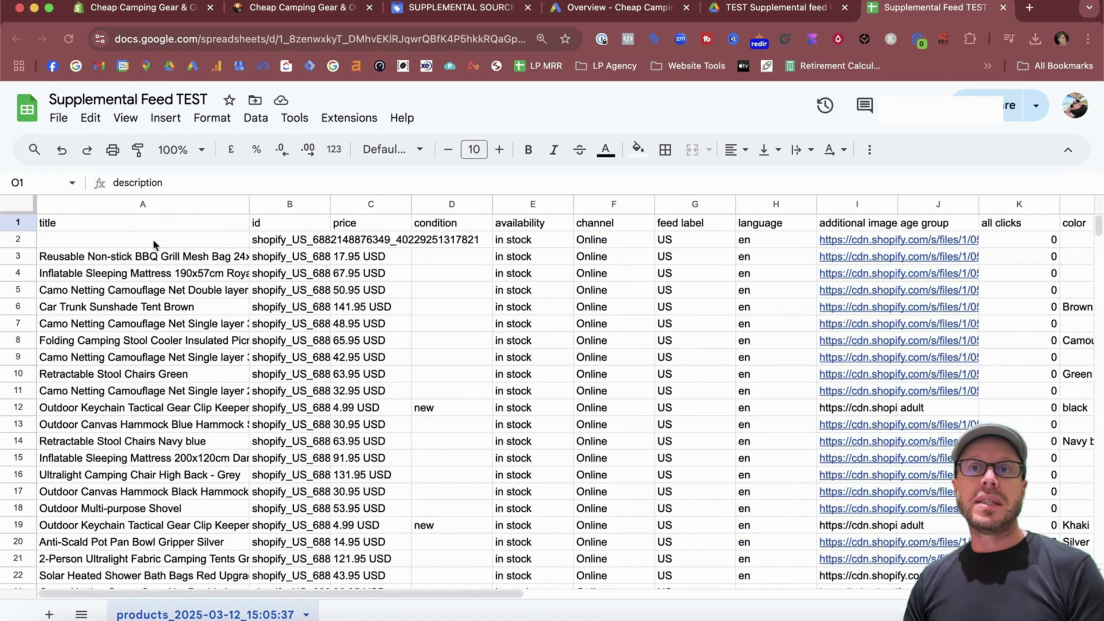
{"action": "left_click", "coordinate": [129, 222]}
{"action": "left_click", "coordinate": [126, 239]}
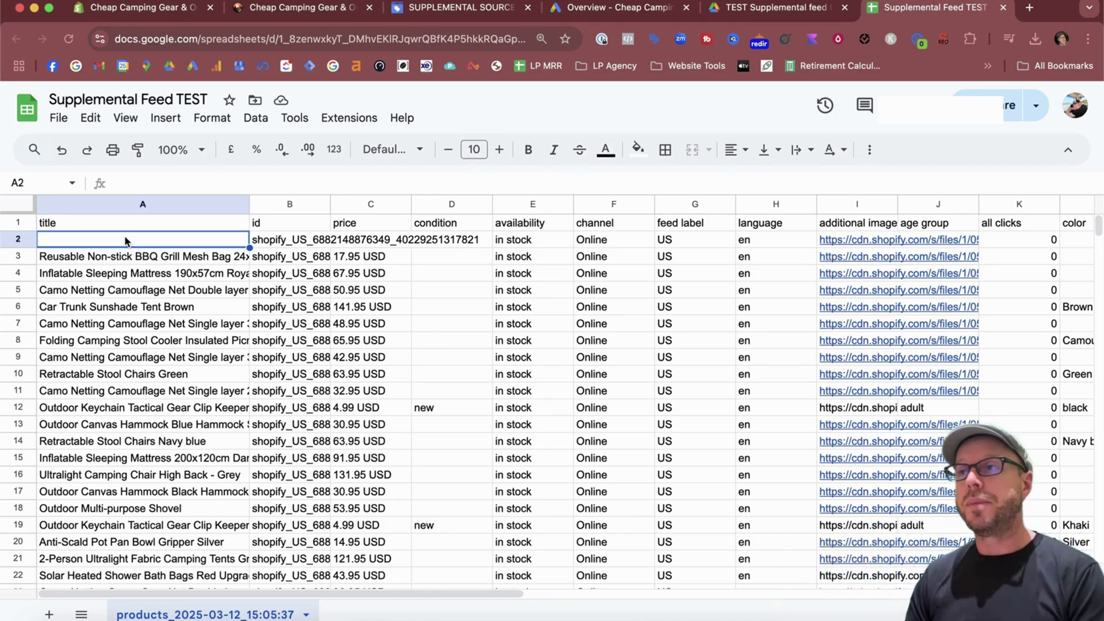
- Open the Content API primary source's Attribute rules to view the default rule order
{"action": "left_click", "coordinate": [454, 7]}
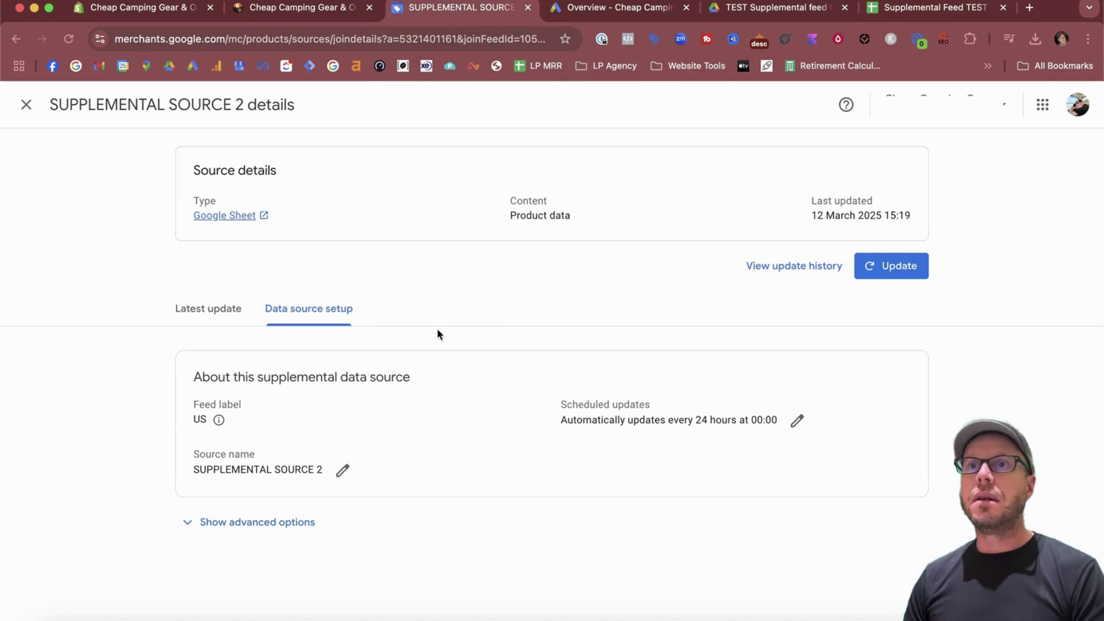
{"action": "left_click", "coordinate": [37, 109]}
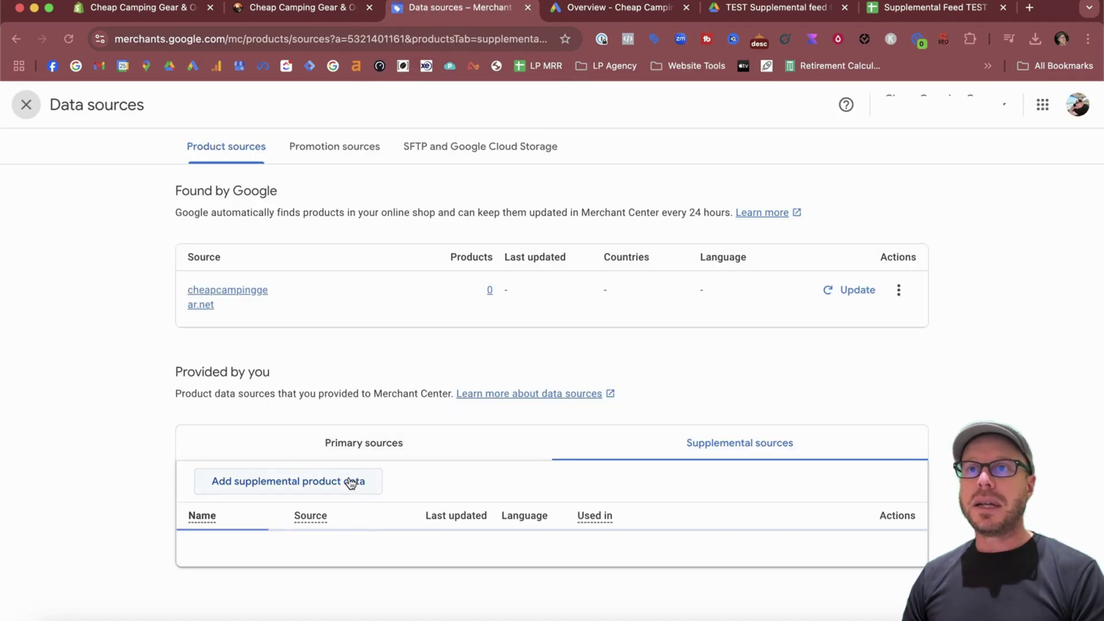
{"action": "left_click", "coordinate": [345, 449]}
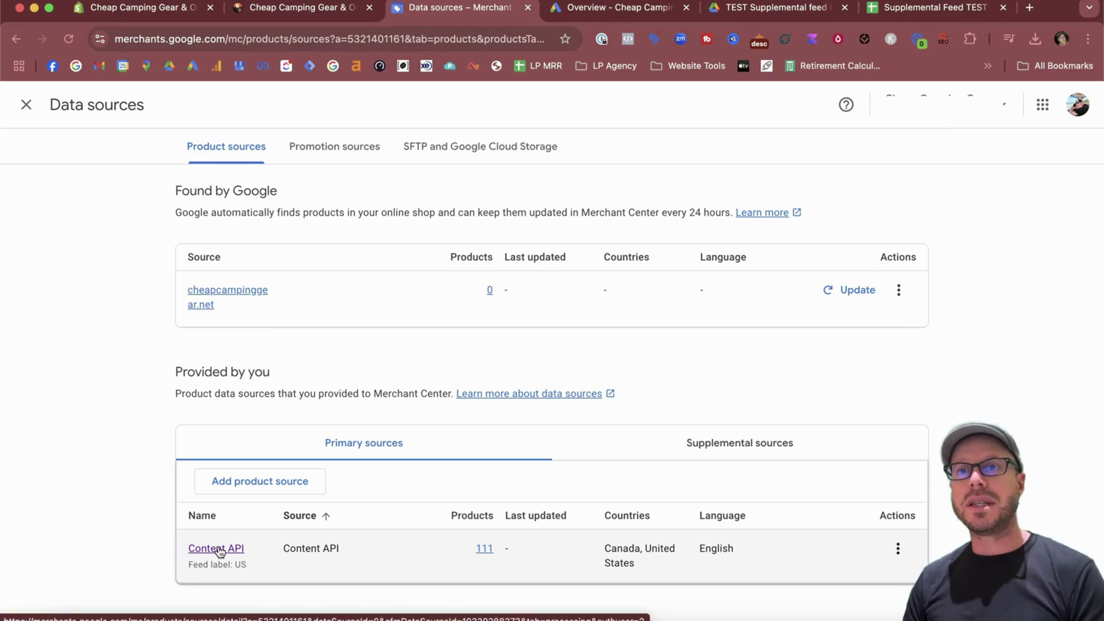
{"action": "left_click", "coordinate": [217, 549]}
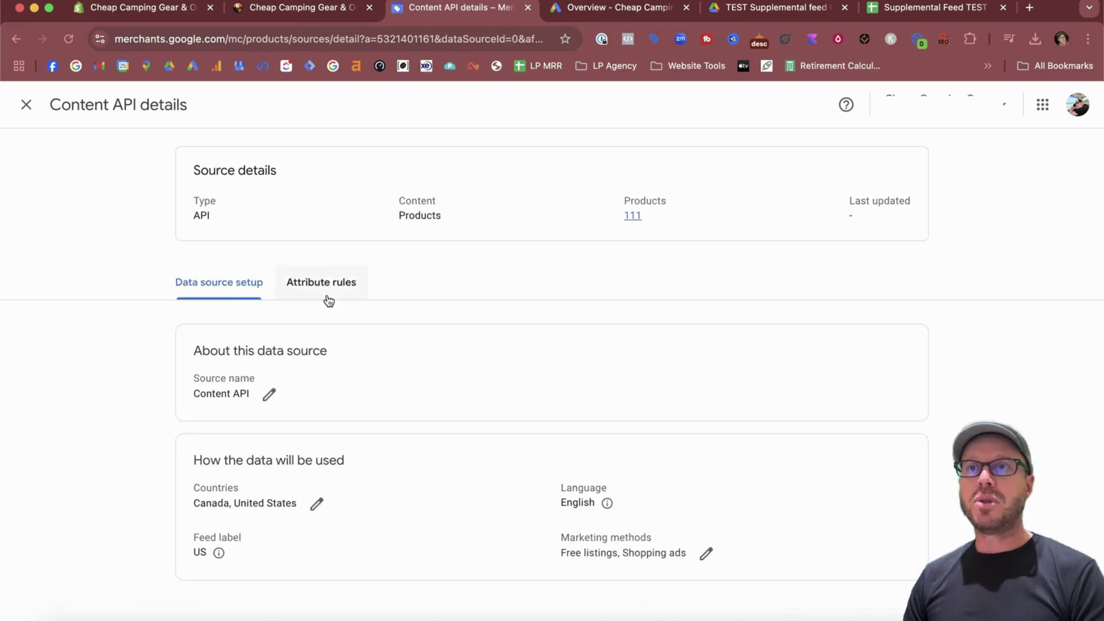
{"action": "left_click", "coordinate": [329, 300]}
{"action": "scroll", "coordinate": [389, 309], "scroll_direction": "down", "scroll_amount": 1}
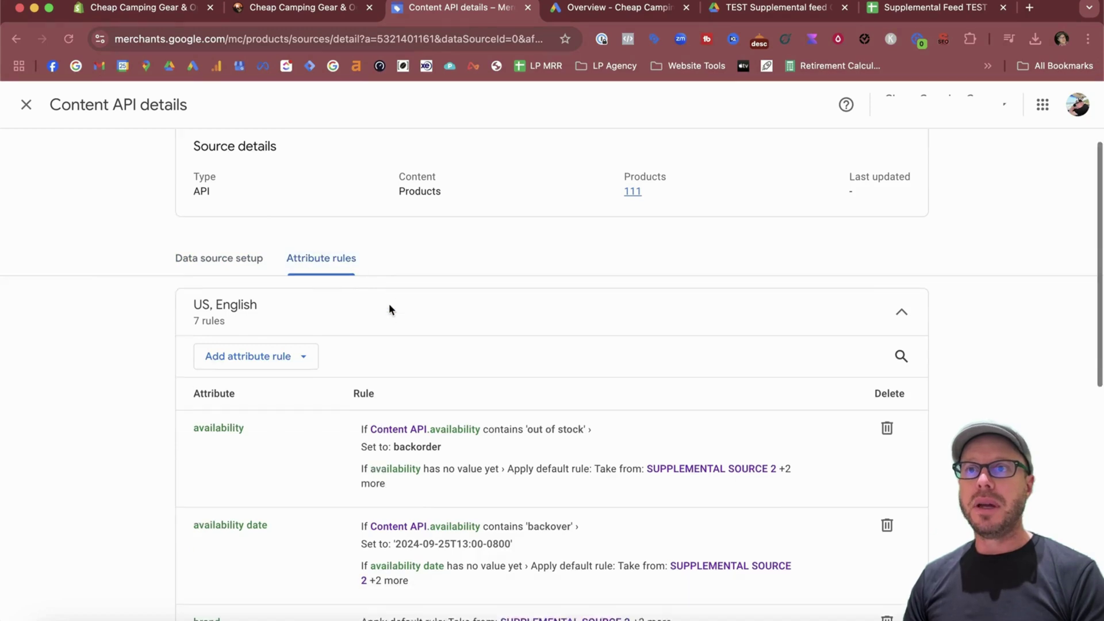
{"action": "scroll", "coordinate": [389, 309], "scroll_direction": "down", "scroll_amount": 10}
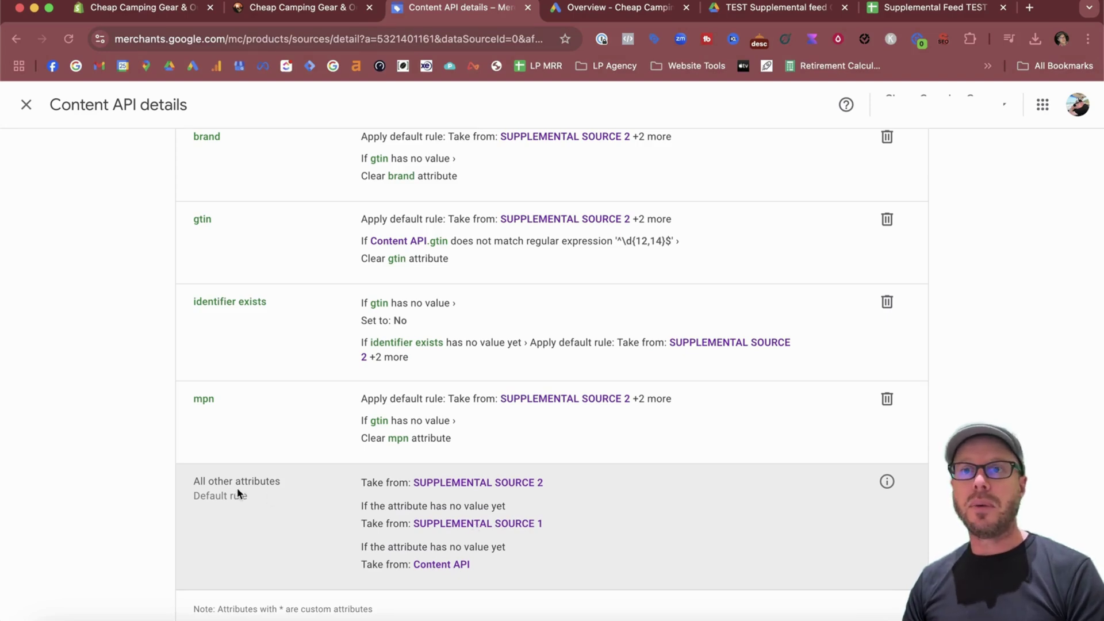
- Remove SUPPLEMENTAL SOURCE 1 from the All other attributes default rule and save as draft
{"action": "left_click", "coordinate": [432, 536]}
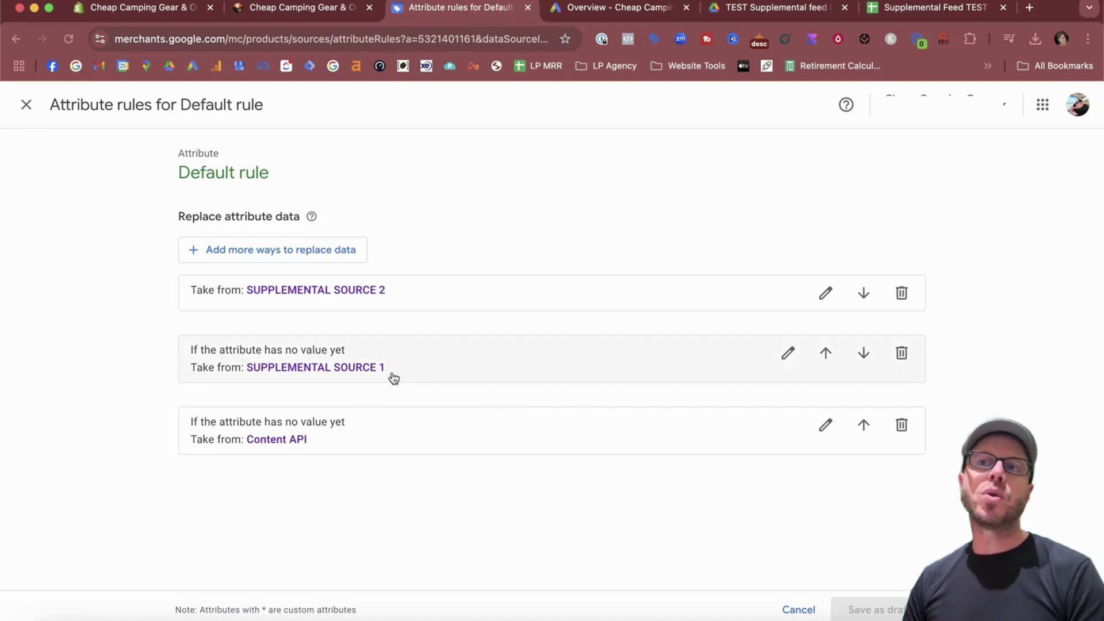
{"action": "left_click", "coordinate": [903, 355]}
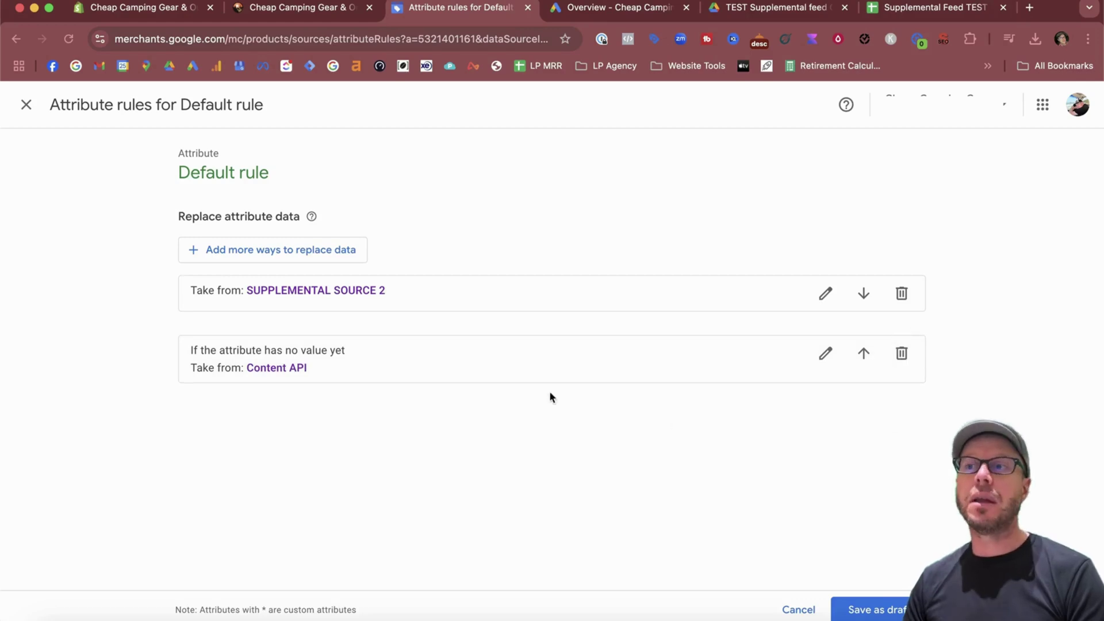
{"action": "left_click", "coordinate": [869, 608]}
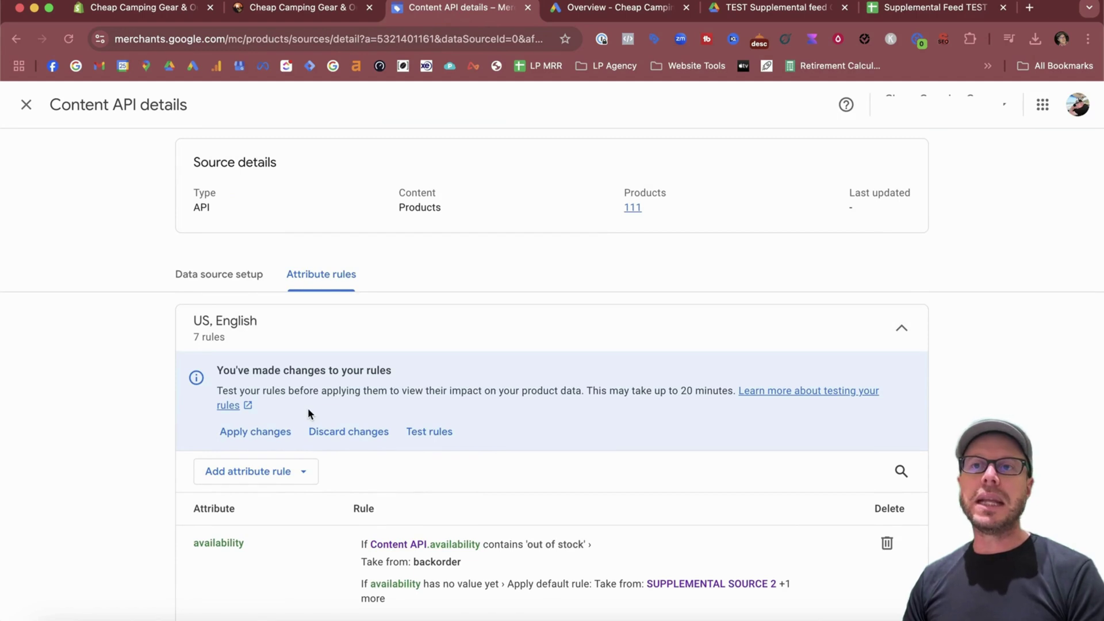
- Apply the drafted rule changes and confirm all other attributes come from SUPPLEMENTAL SOURCE 2, then Content API
{"action": "scroll", "coordinate": [331, 387], "scroll_direction": "down", "scroll_amount": 1}
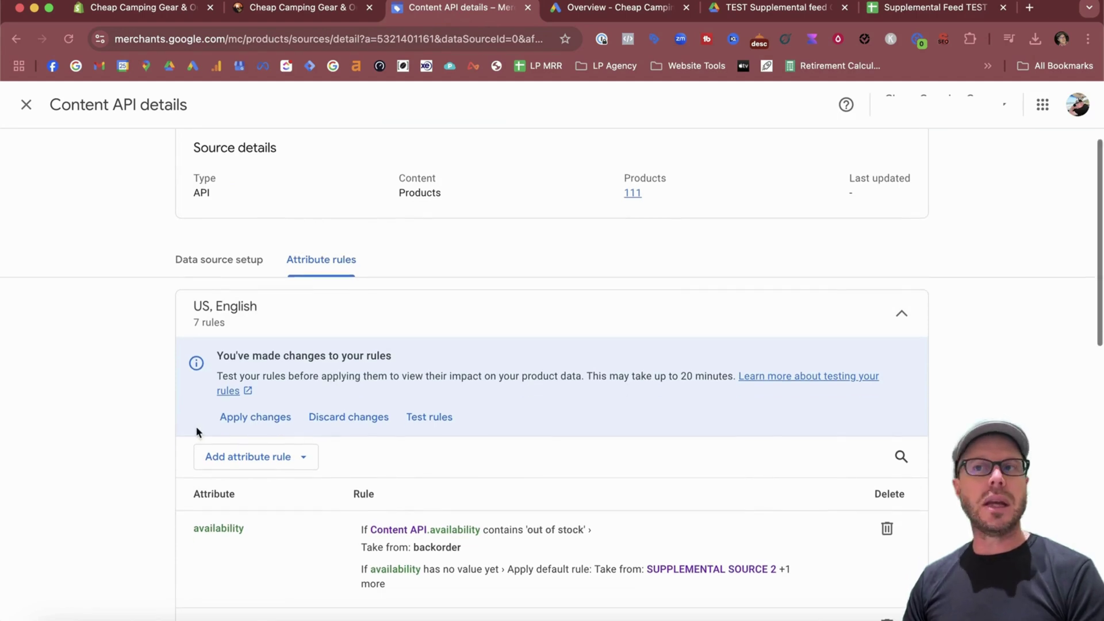
{"action": "left_click", "coordinate": [229, 424]}
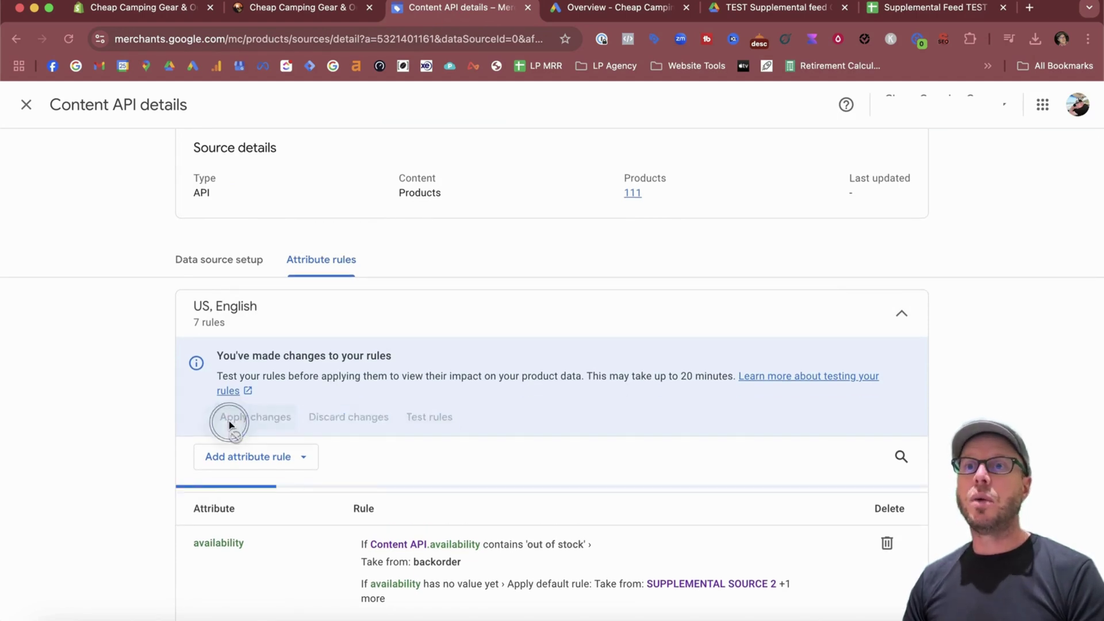
{"action": "scroll", "coordinate": [502, 412], "scroll_direction": "down", "scroll_amount": 10}
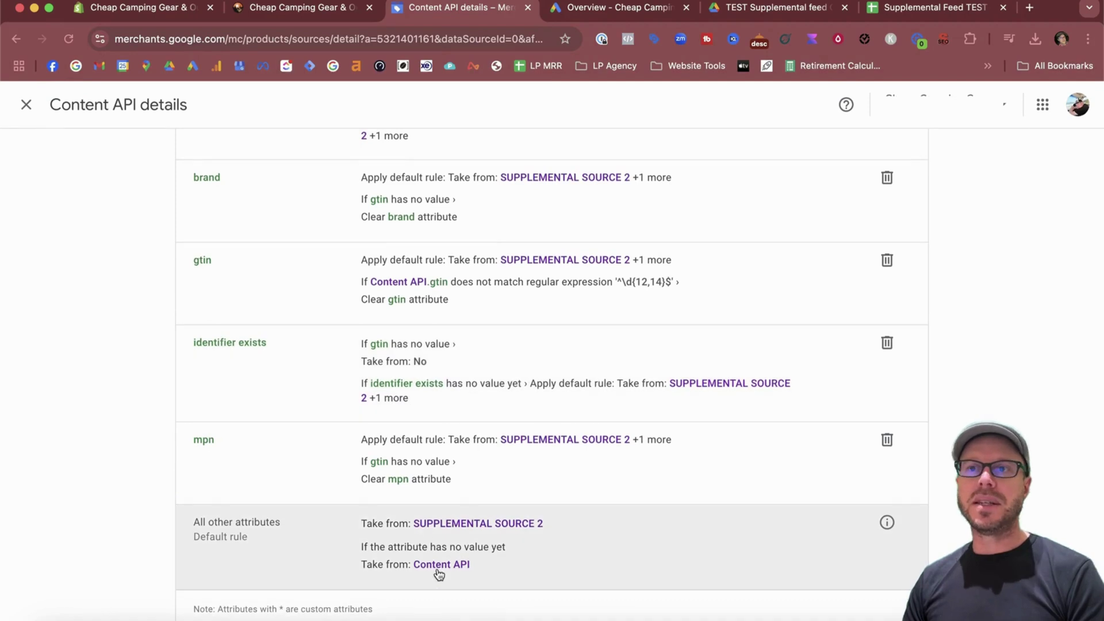